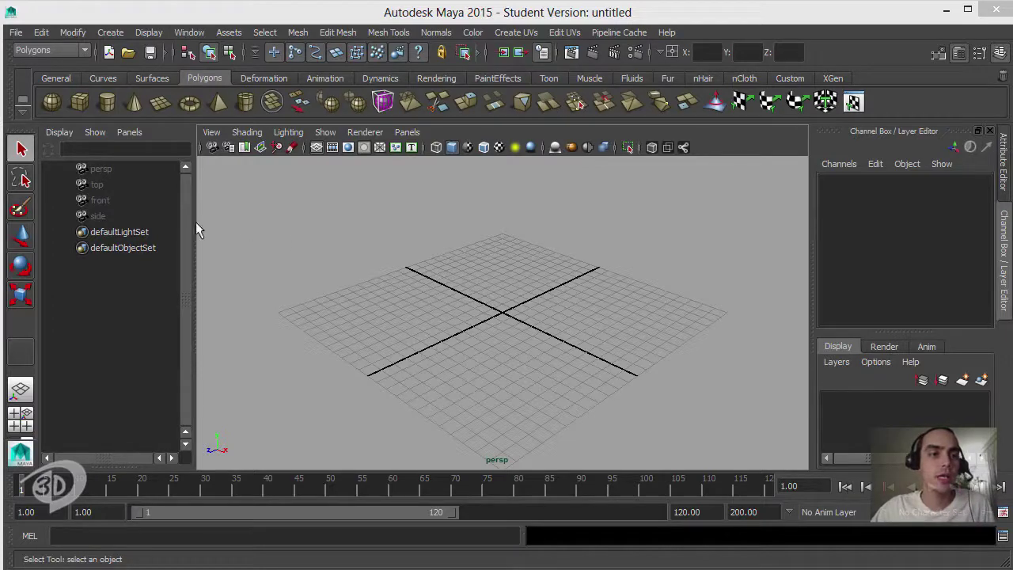
# Step: Switch the shelf to the Curves tab to show the curve-creation tools
pyautogui.click(104, 79)
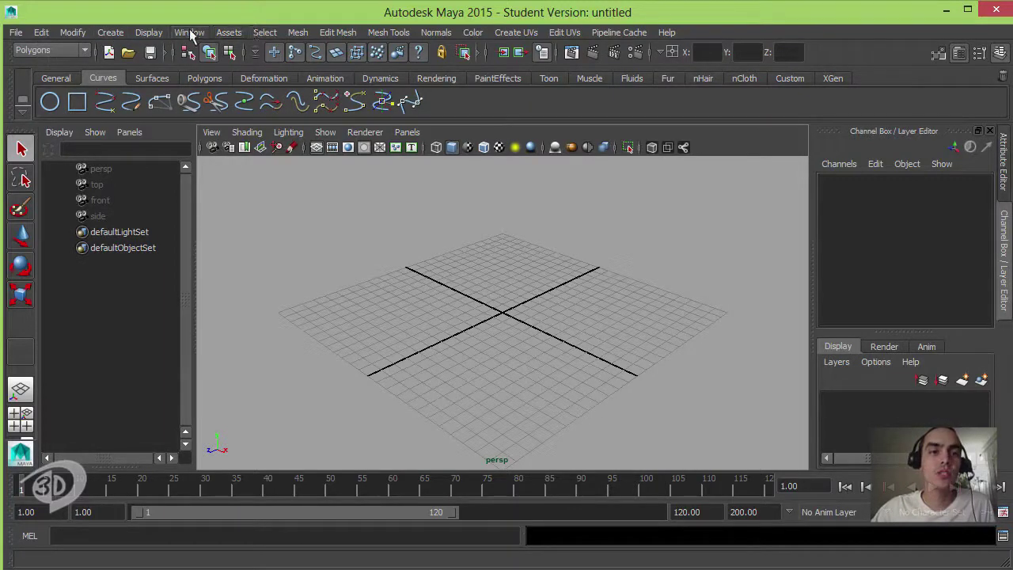
# Step: Switch to the Surfaces menu set and tear off the Edit Curves menu
pyautogui.click(73, 50)
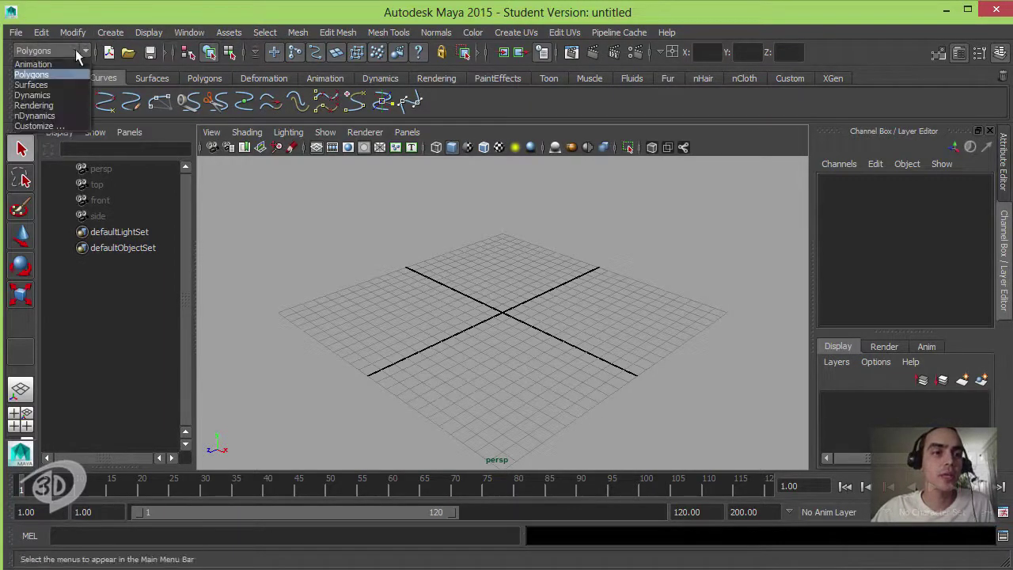
pyautogui.click(52, 83)
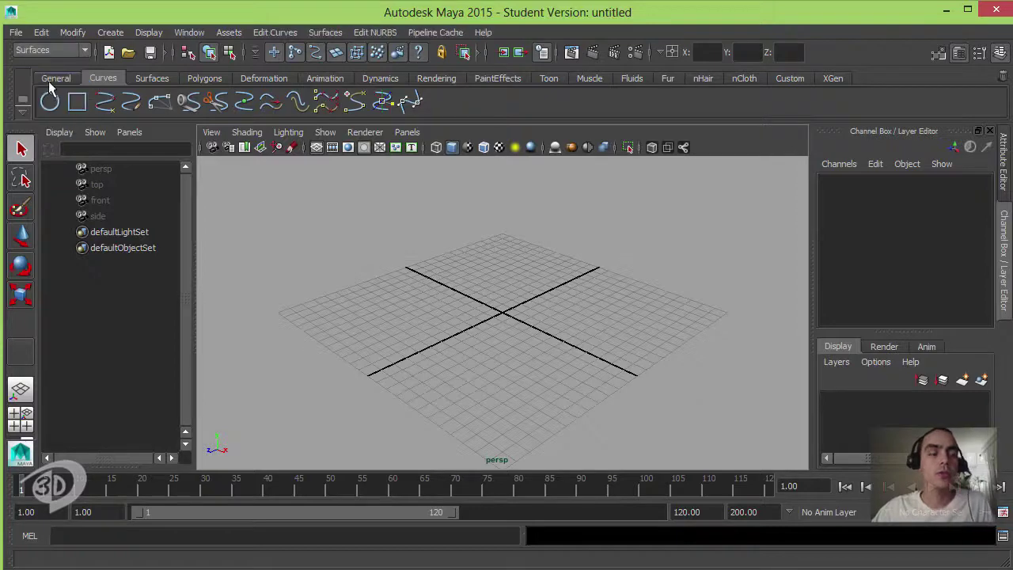
pyautogui.click(275, 33)
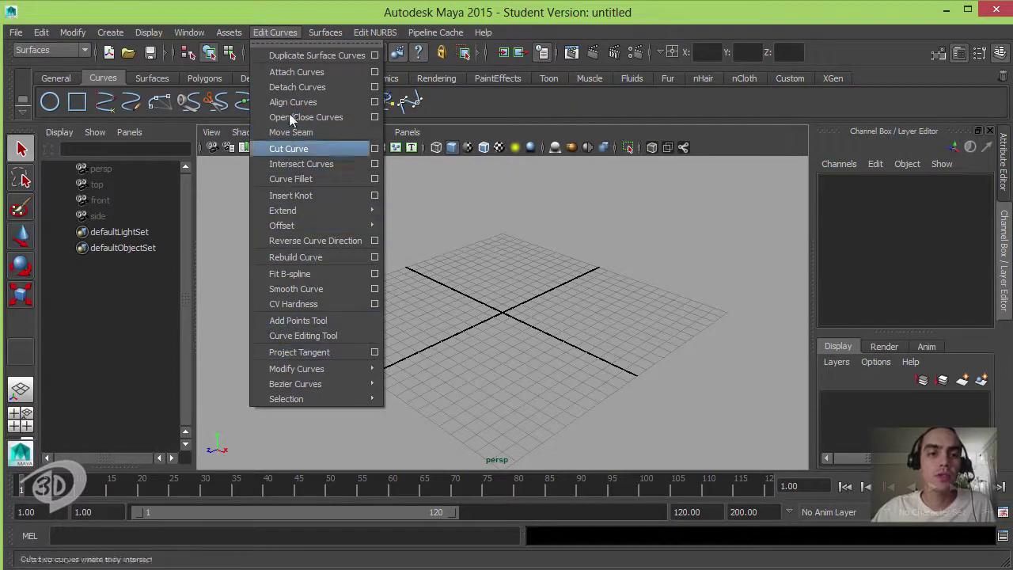
pyautogui.click(286, 45)
# Step: Move the floating Edit Curves window aside, close it, then reopen and dismiss the menu
pyautogui.moveTo(294, 32)
pyautogui.mouseDown()
pyautogui.moveTo(315, 71)
pyautogui.moveTo(711, 75)
pyautogui.mouseUp()
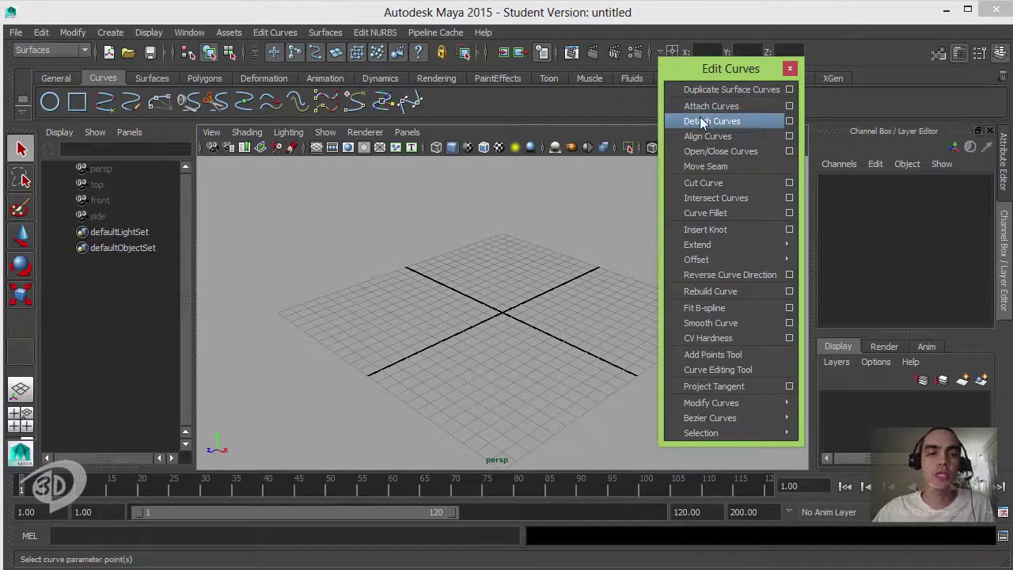
pyautogui.click(792, 71)
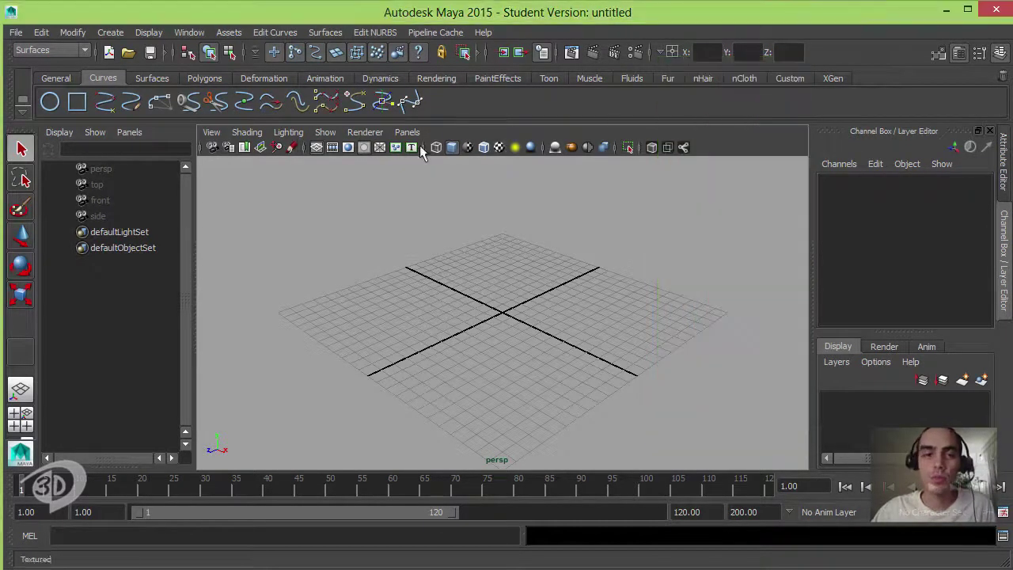
pyautogui.click(269, 32)
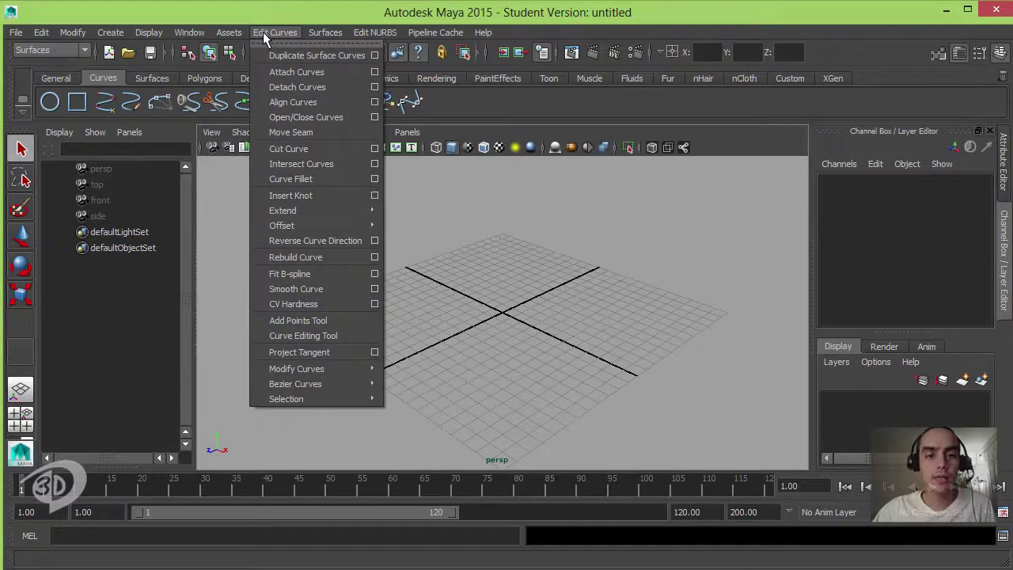
pyautogui.click(248, 14)
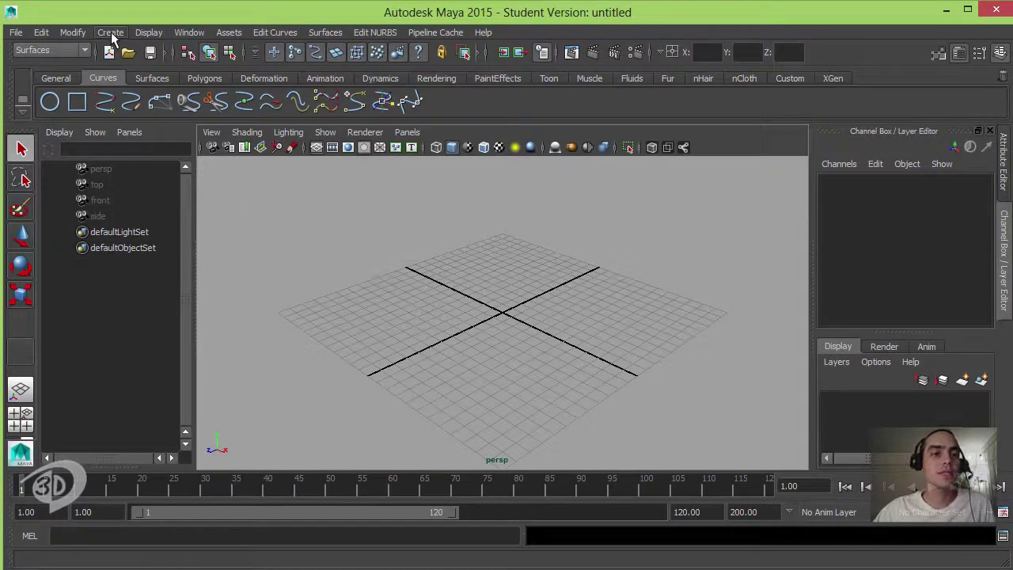
# Step: Start the CV Curve Tool and place the first eight vertices swooping around the grid centre
pyautogui.click(111, 35)
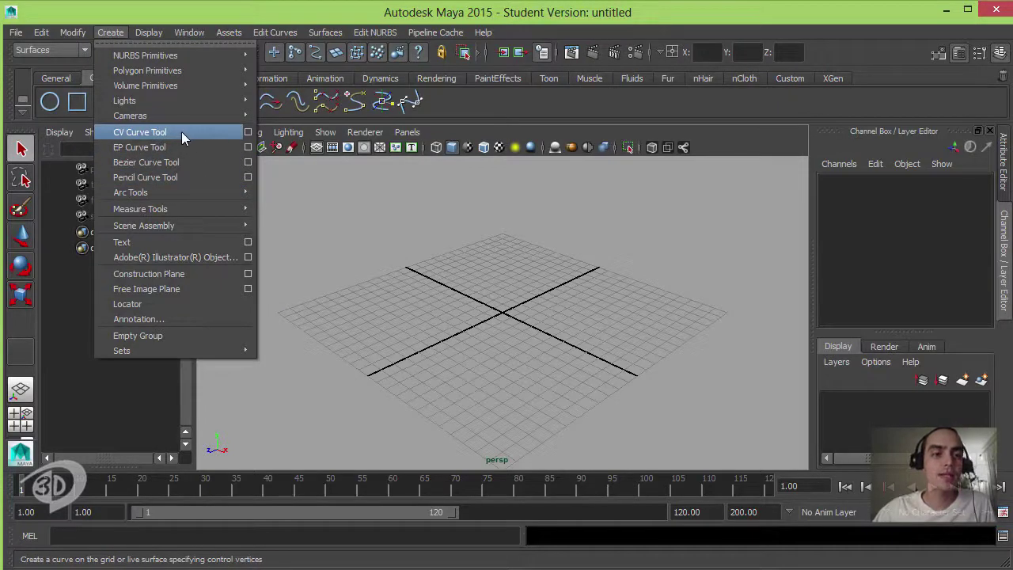
pyautogui.click(179, 132)
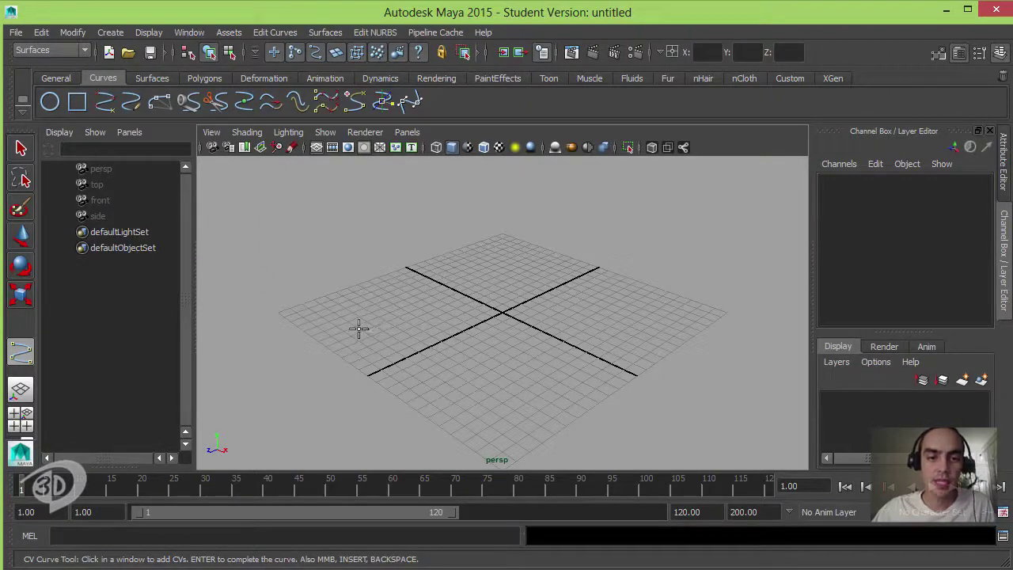
pyautogui.click(357, 324)
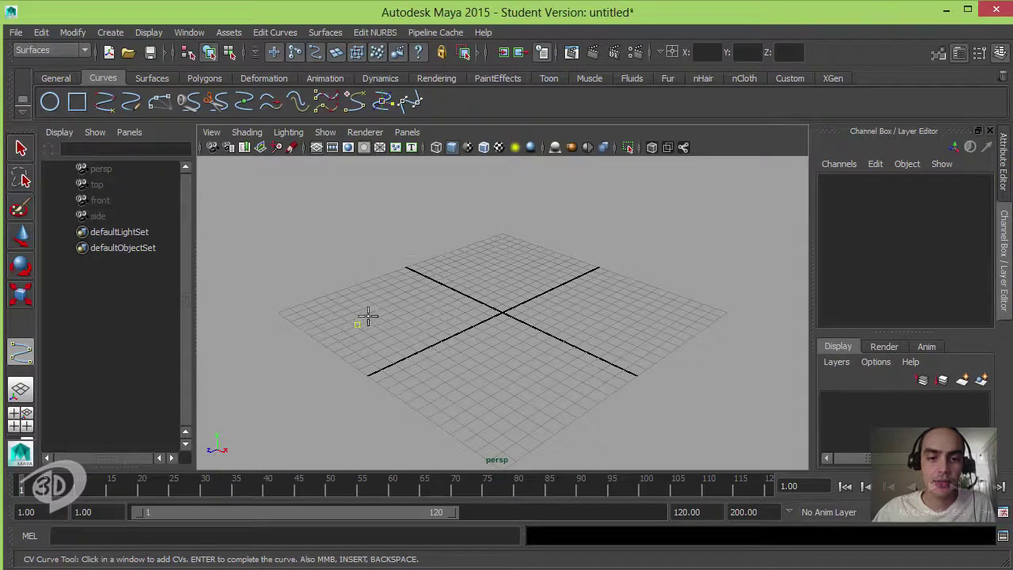
pyautogui.click(415, 281)
pyautogui.click(496, 269)
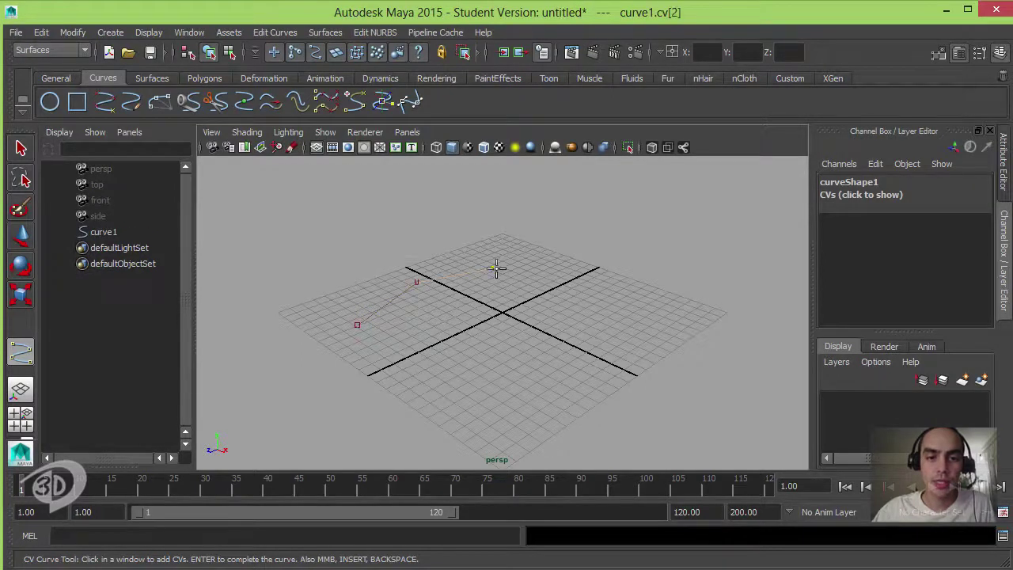
pyautogui.click(589, 290)
pyautogui.click(659, 336)
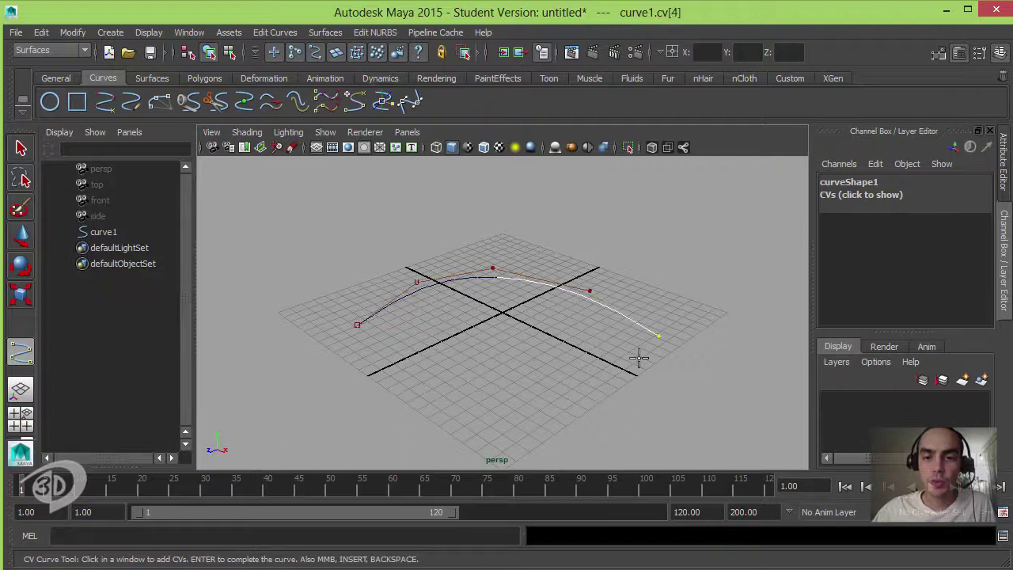
pyautogui.click(595, 386)
pyautogui.click(467, 374)
pyautogui.click(418, 421)
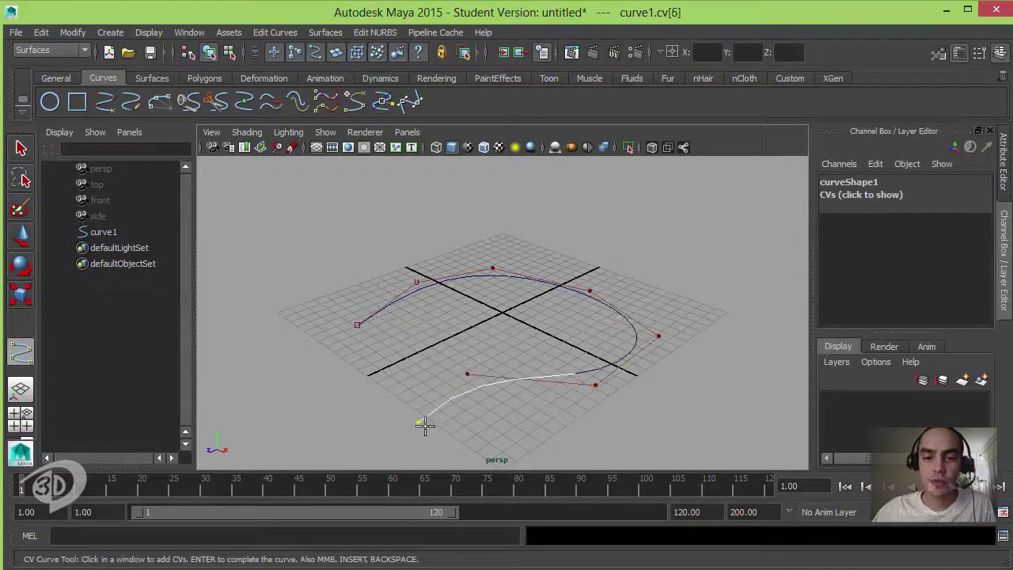
# Step: Continue the CV curve around the right side, far edge and left side of the grid
pyautogui.click(538, 439)
pyautogui.click(653, 411)
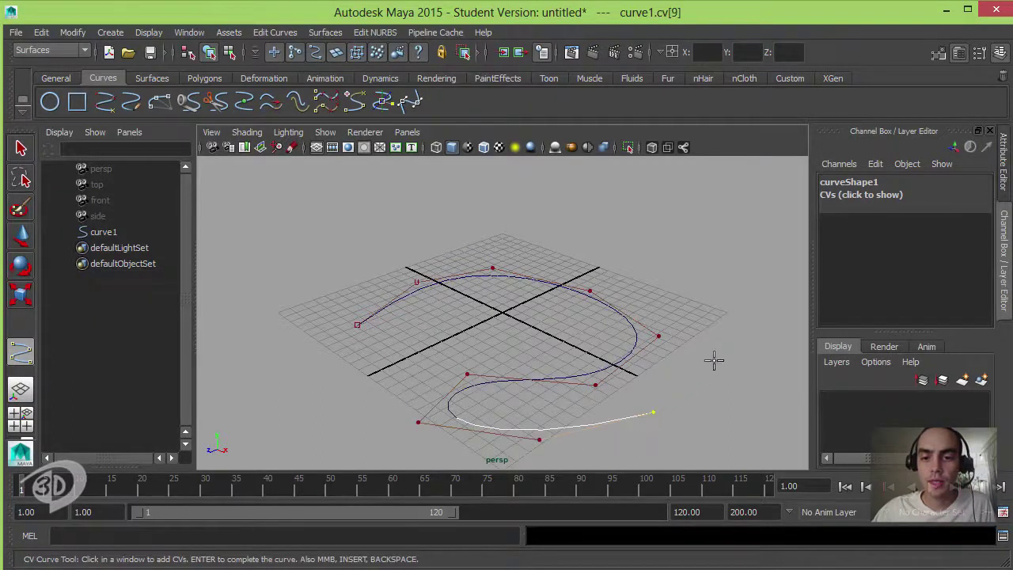
pyautogui.click(716, 350)
pyautogui.click(683, 285)
pyautogui.click(612, 249)
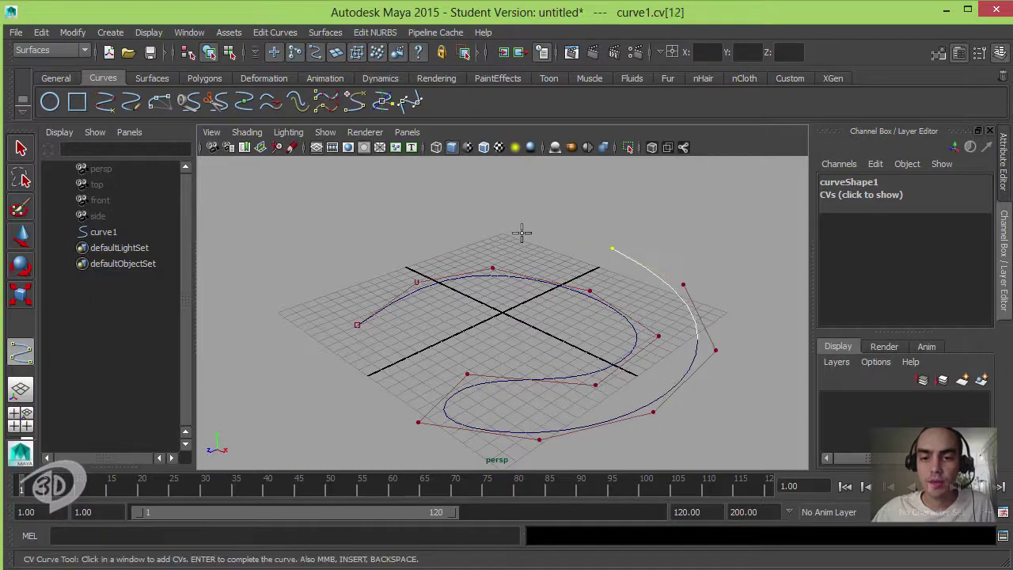
pyautogui.click(517, 232)
pyautogui.click(438, 235)
pyautogui.click(365, 254)
pyautogui.click(336, 280)
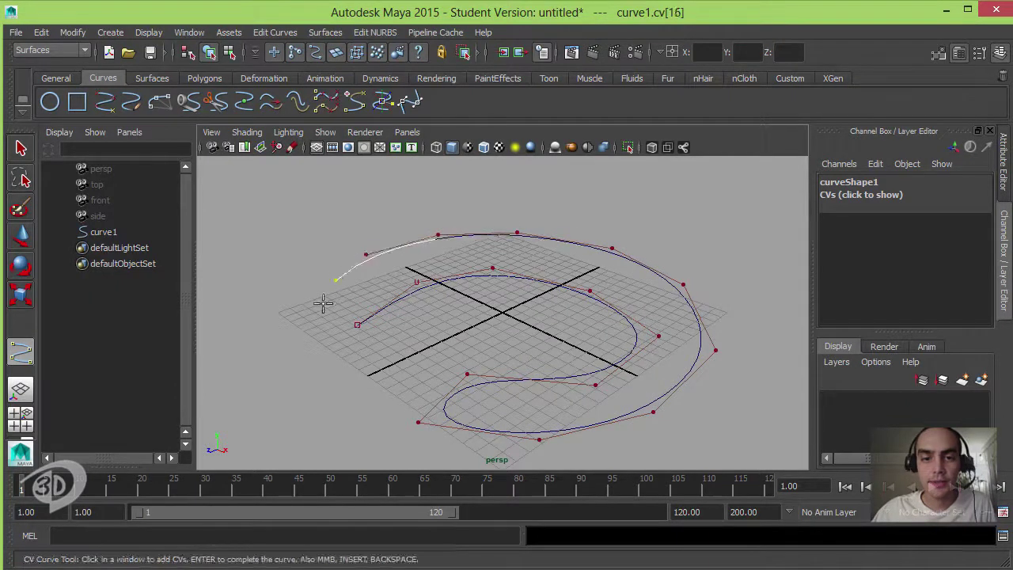
pyautogui.click(311, 317)
pyautogui.click(318, 348)
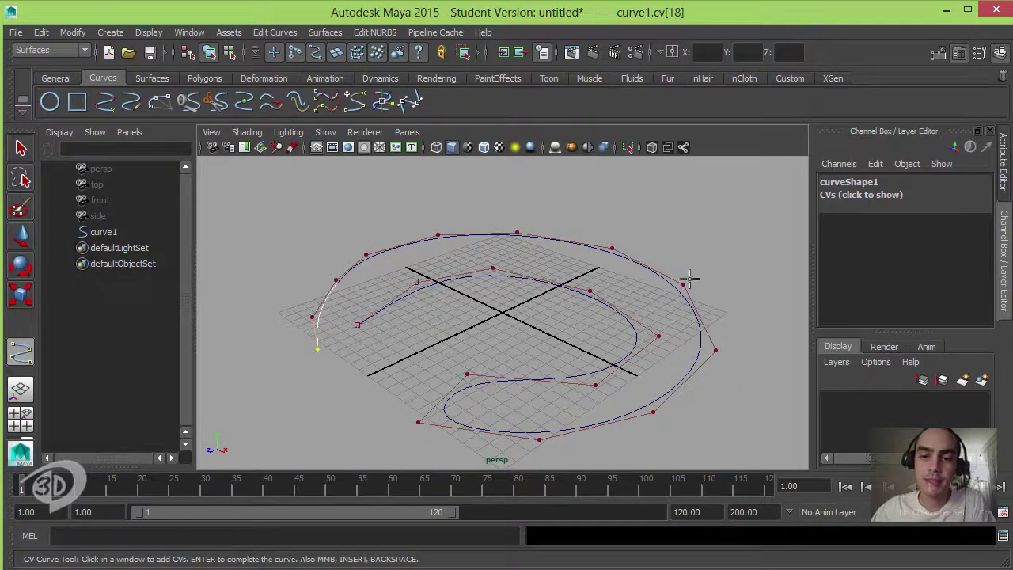
# Step: Complete curve1, orbit to inspect it, reselect it and choose control-vertex editing from the marking menu
pyautogui.press('Return')
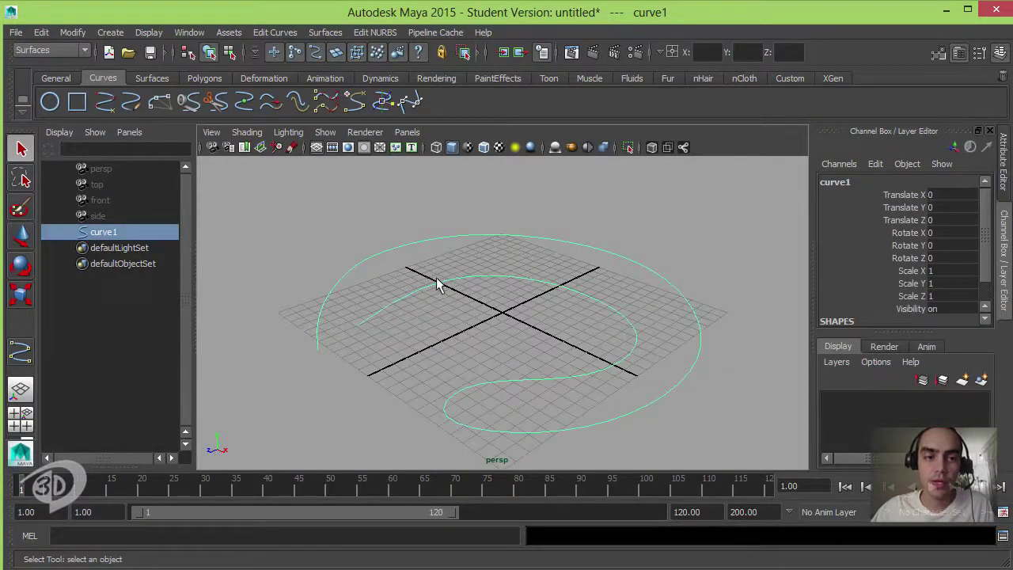
pyautogui.keyDown('alt'); pyautogui.moveTo(441, 283); pyautogui.dragTo(507, 299); pyautogui.keyUp('alt')
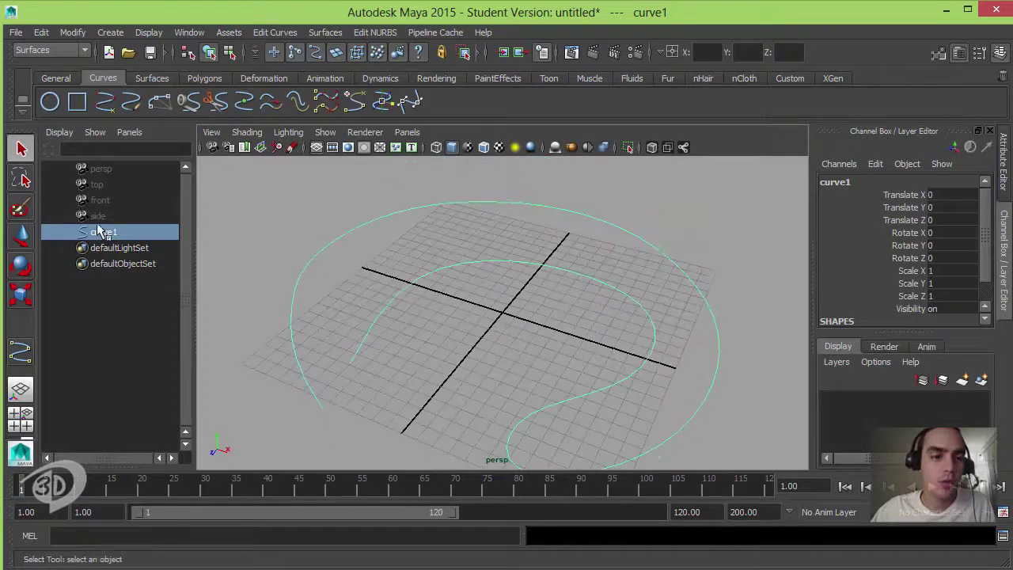
pyautogui.click(388, 244)
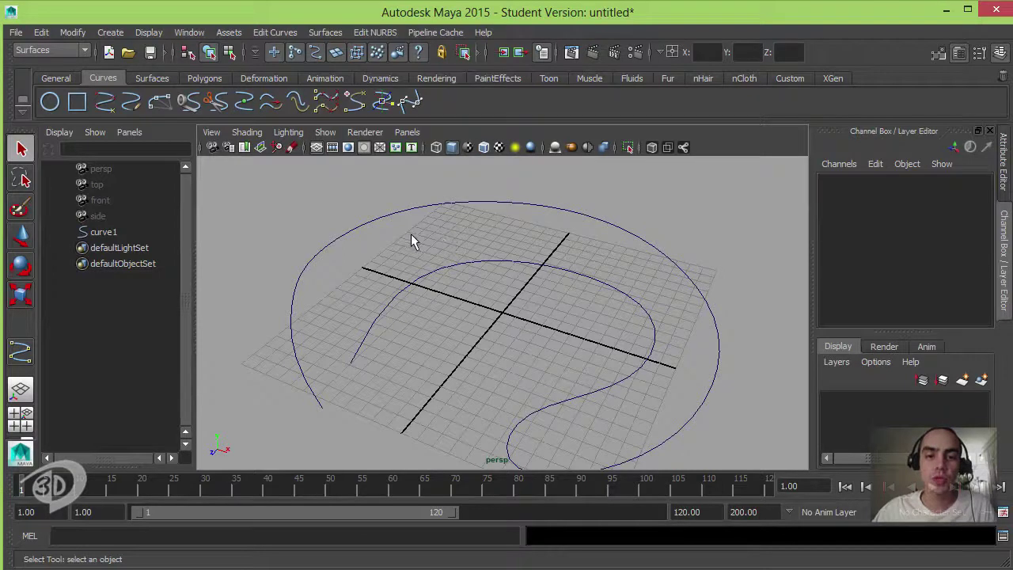
pyautogui.hotkey('ctrl', 'shift', 'a')
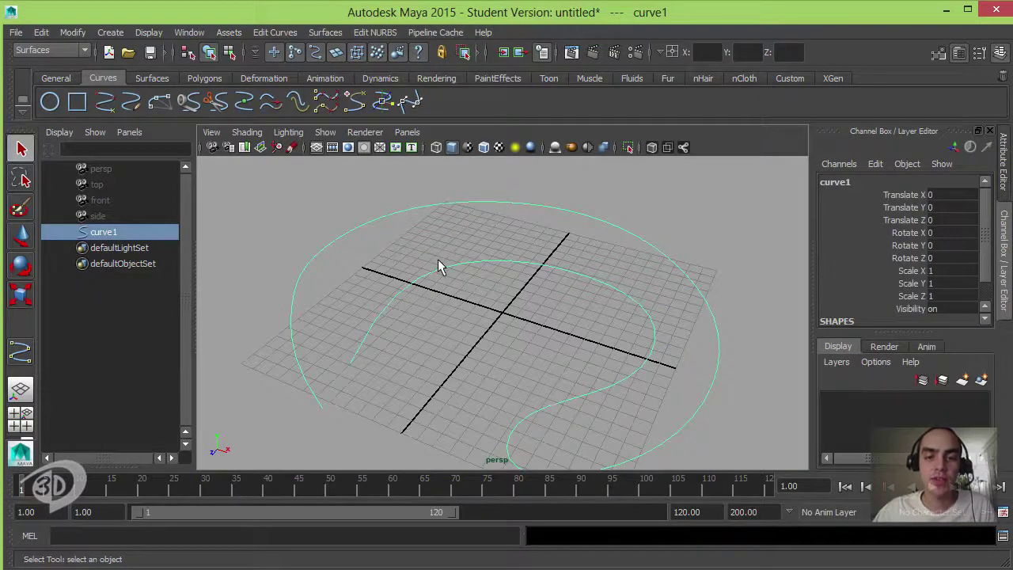
pyautogui.moveTo(441, 274); pyautogui.dragTo(352, 284, button='right')
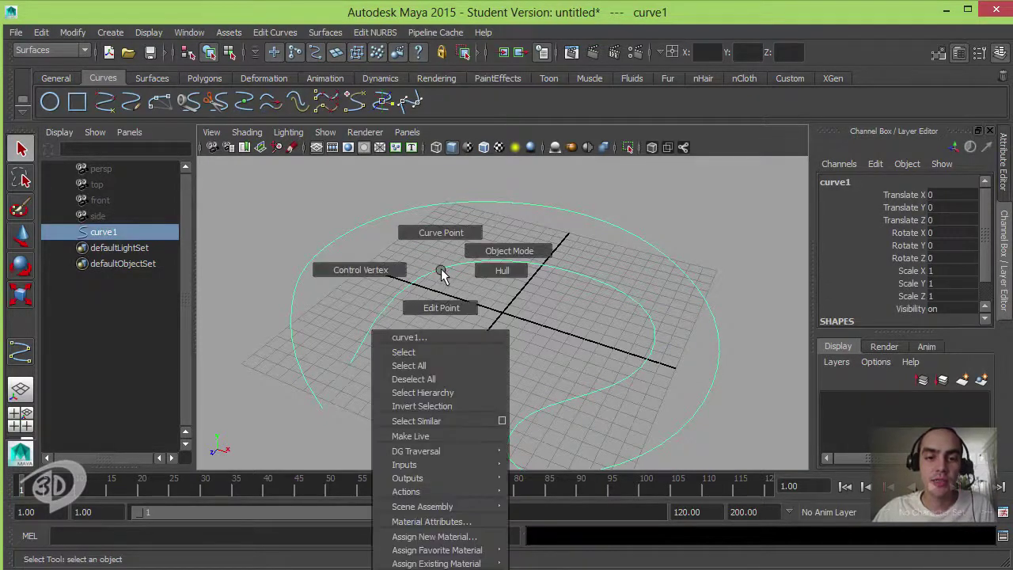
# Step: In CV mode, move curve1's left, back and right vertices with the Move tool
pyautogui.click(352, 280)
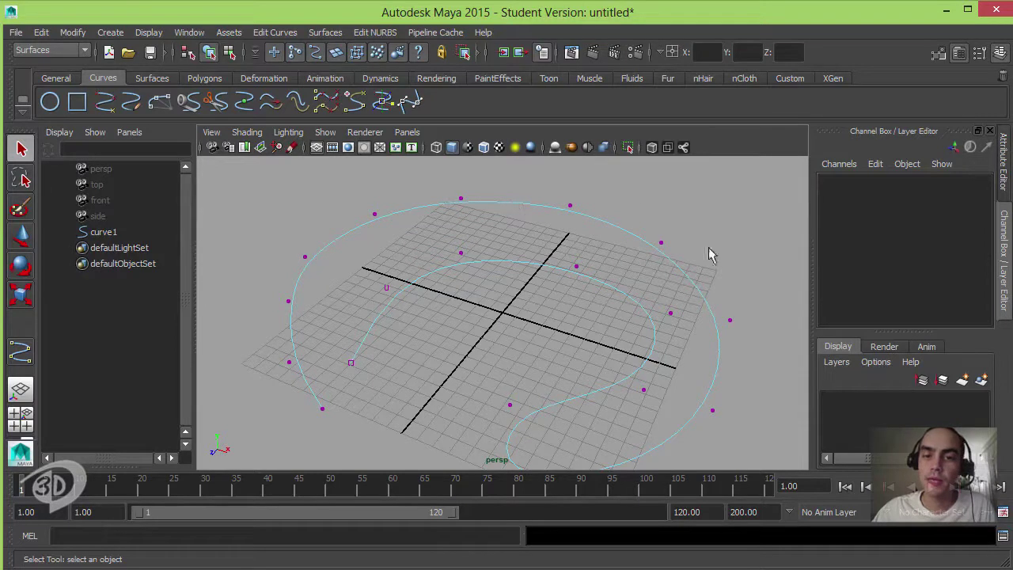
pyautogui.click(287, 300)
pyautogui.press('w')
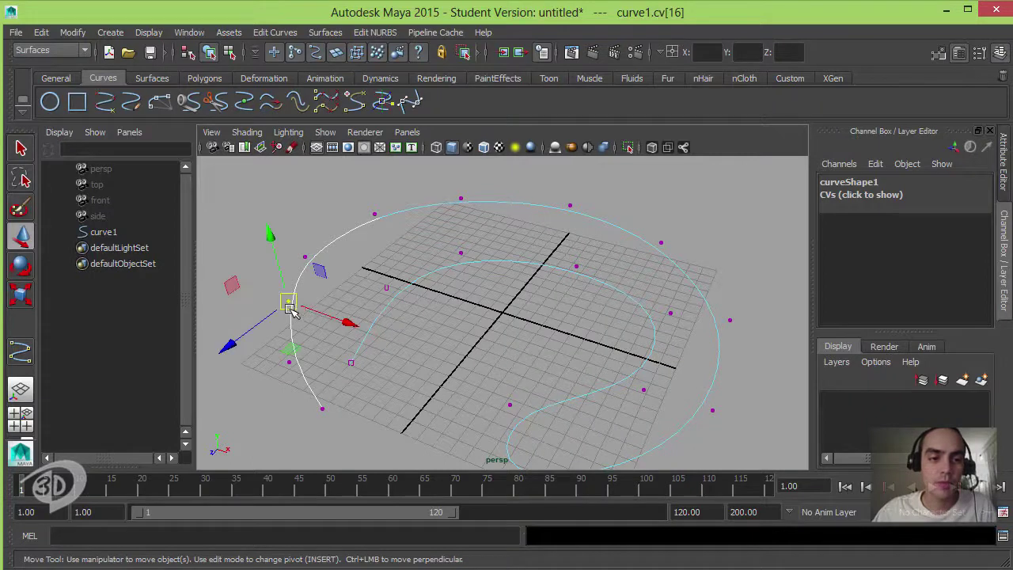
pyautogui.moveTo(289, 302)
pyautogui.mouseDown()
pyautogui.moveTo(251, 319)
pyautogui.moveTo(271, 315)
pyautogui.mouseUp()
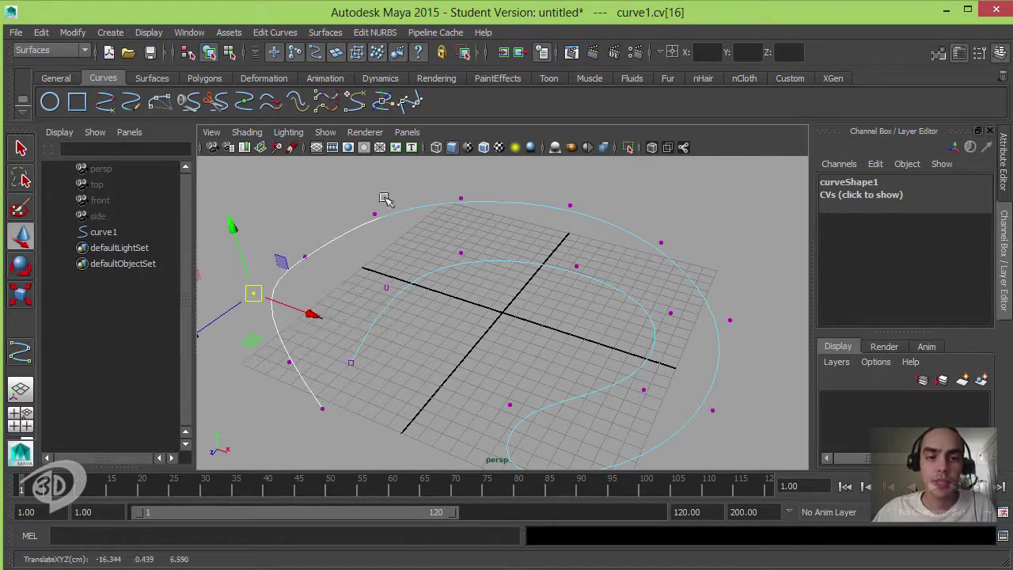
pyautogui.click(381, 215)
pyautogui.moveTo(383, 216); pyautogui.dragTo(414, 252)
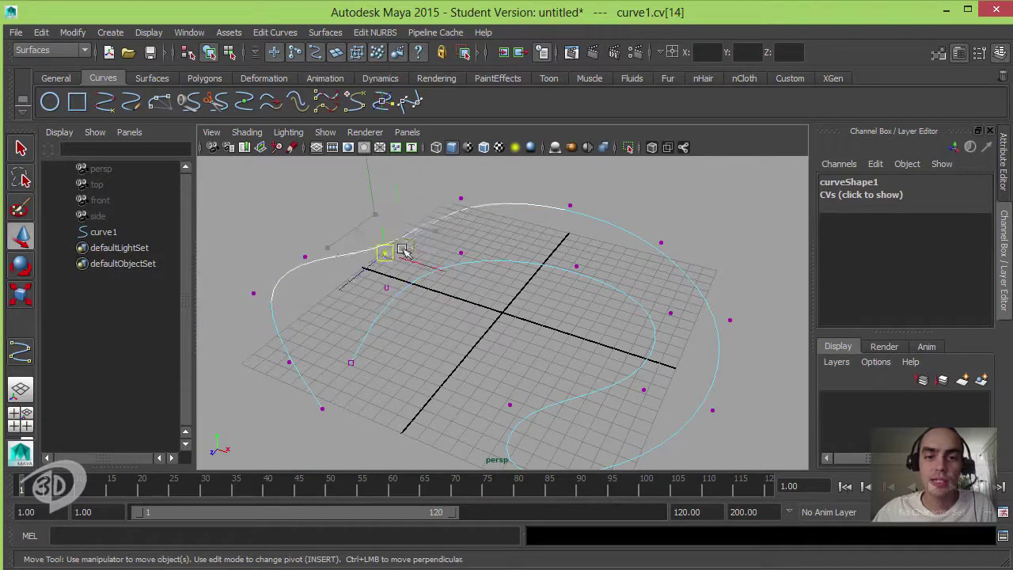
pyautogui.click(569, 204)
pyautogui.moveTo(569, 205); pyautogui.dragTo(578, 172)
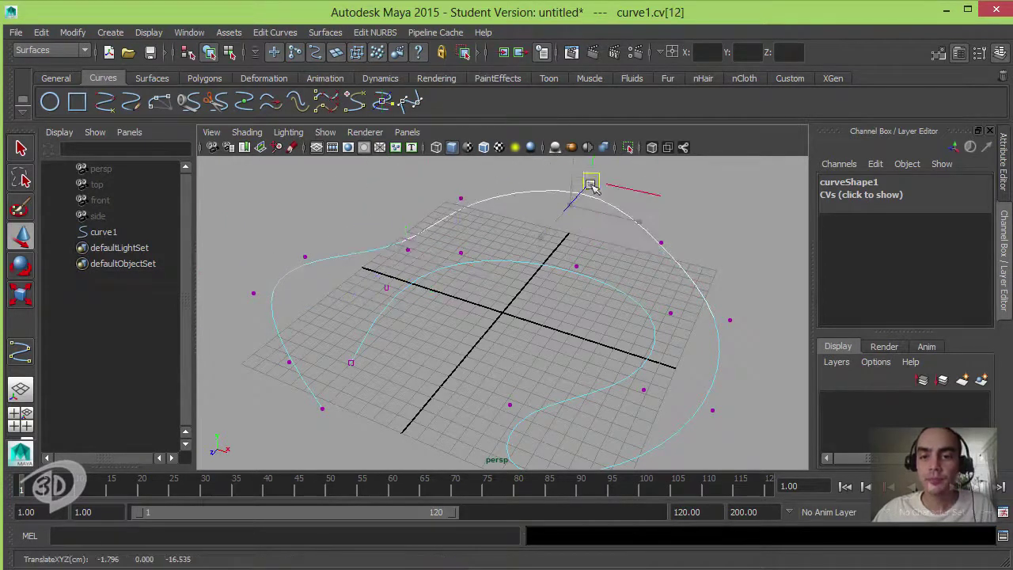
pyautogui.click(729, 319)
pyautogui.moveTo(730, 320)
pyautogui.mouseDown()
pyautogui.moveTo(734, 333)
pyautogui.moveTo(673, 356)
pyautogui.moveTo(712, 239)
pyautogui.moveTo(716, 289)
pyautogui.moveTo(602, 248)
pyautogui.moveTo(717, 248)
pyautogui.mouseUp()
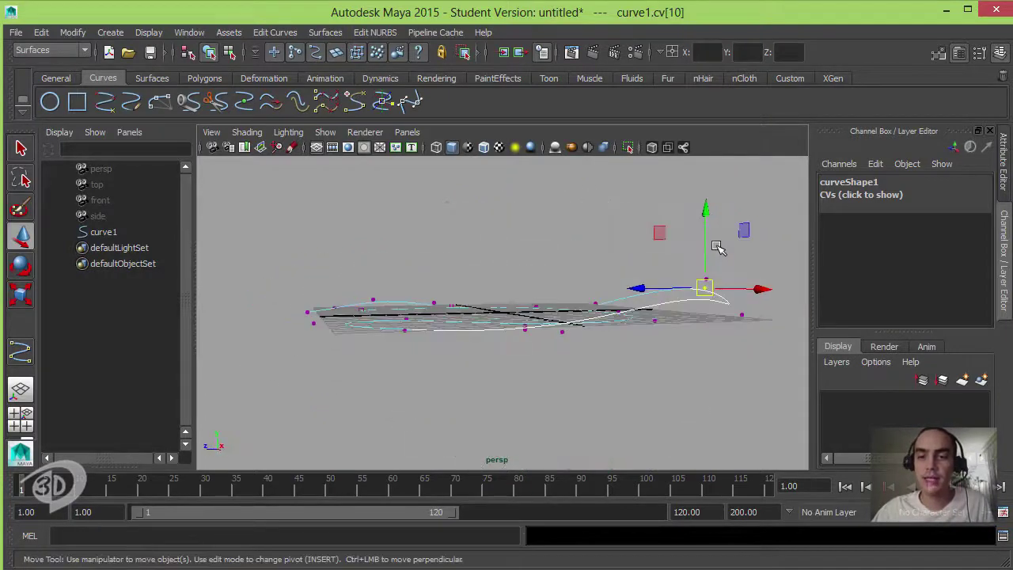
pyautogui.moveTo(709, 212); pyautogui.dragTo(701, 416)
# Step: Raise more curve1 vertices so the curve arches above the grid, then select curve1 in the Outliner
pyautogui.moveTo(605, 308)
pyautogui.keyDown('alt'); pyautogui.mouseDown()
pyautogui.moveTo(674, 369)
pyautogui.moveTo(592, 275)
pyautogui.moveTo(443, 270)
pyautogui.mouseUp(); pyautogui.keyUp('alt')
pyautogui.click(683, 351)
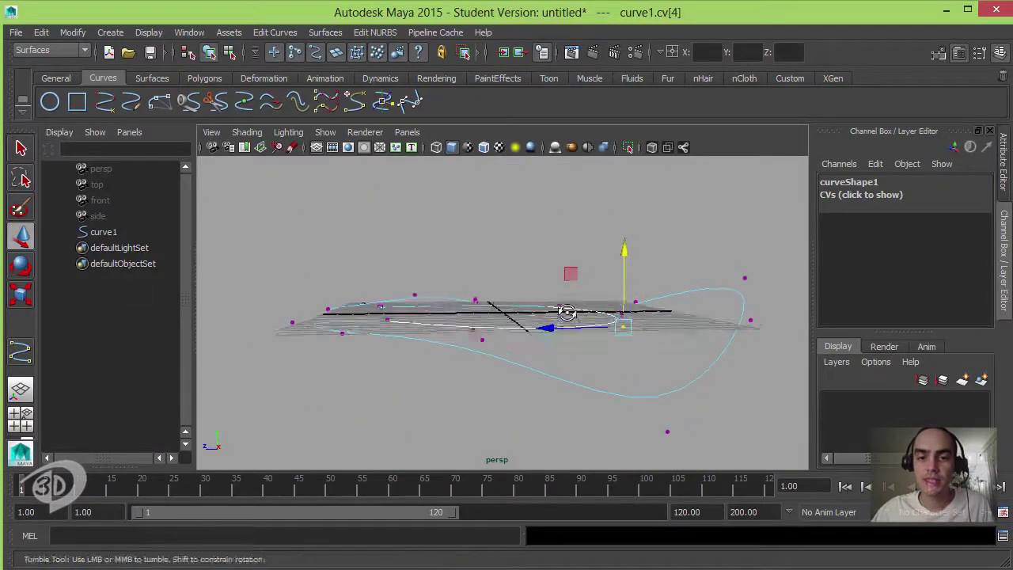
pyautogui.moveTo(522, 349)
pyautogui.keyDown('alt'); pyautogui.mouseDown()
pyautogui.moveTo(684, 285)
pyautogui.moveTo(672, 153)
pyautogui.moveTo(672, 185)
pyautogui.mouseUp(); pyautogui.keyUp('alt')
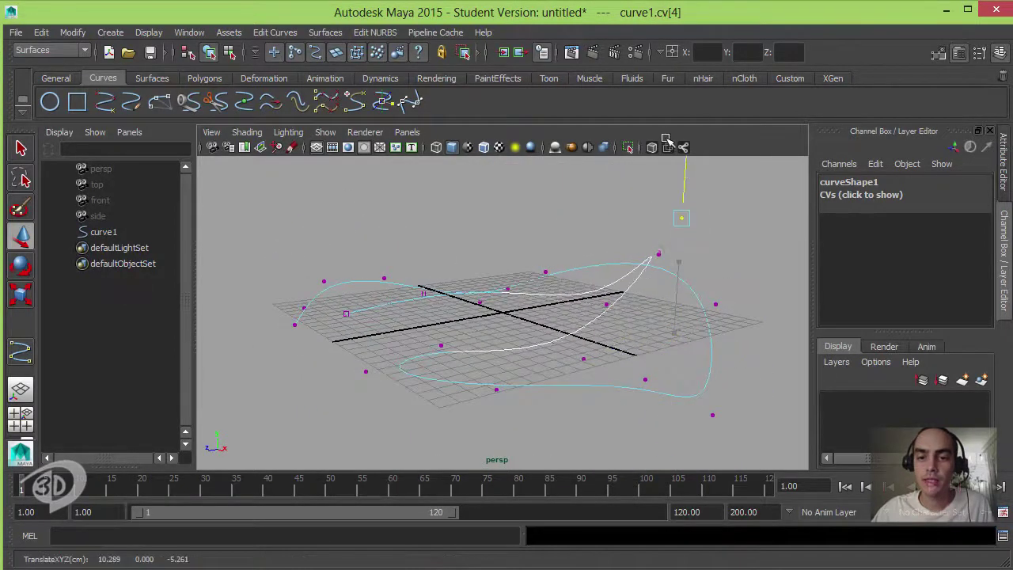
pyautogui.moveTo(549, 335)
pyautogui.keyDown('alt'); pyautogui.mouseDown()
pyautogui.moveTo(669, 343)
pyautogui.moveTo(443, 307)
pyautogui.mouseUp(); pyautogui.keyUp('alt')
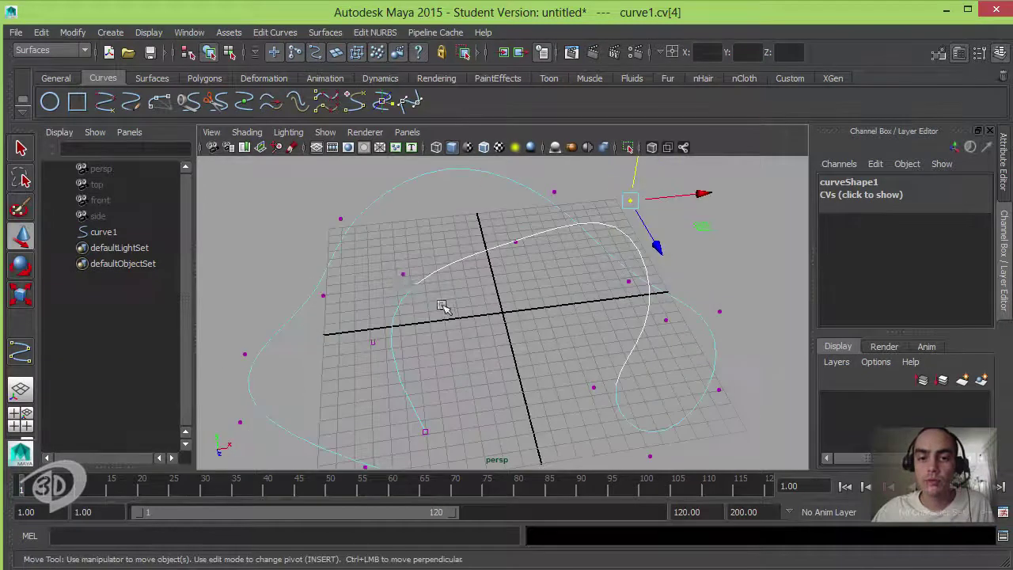
pyautogui.moveTo(526, 319); pyautogui.dragTo(526, 316)
pyautogui.keyDown('shift'); pyautogui.click(515, 242); pyautogui.keyUp('shift')
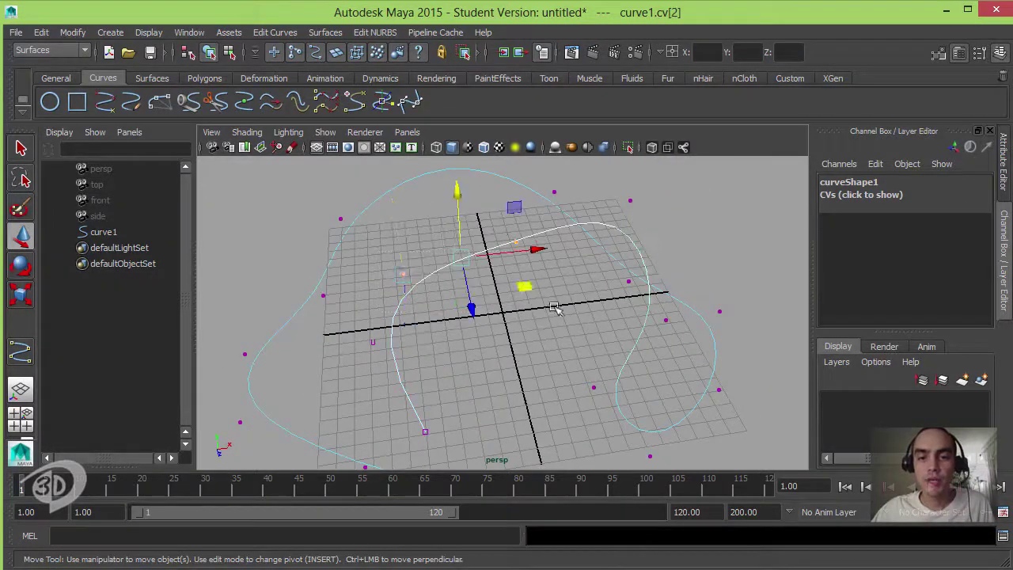
pyautogui.keyDown('shift'); pyautogui.click(630, 200); pyautogui.keyUp('shift')
pyautogui.moveTo(512, 229)
pyautogui.mouseDown()
pyautogui.moveTo(574, 230)
pyautogui.moveTo(556, 94)
pyautogui.moveTo(558, 171)
pyautogui.moveTo(526, 229)
pyautogui.moveTo(577, 244)
pyautogui.mouseUp()
pyautogui.click(523, 227)
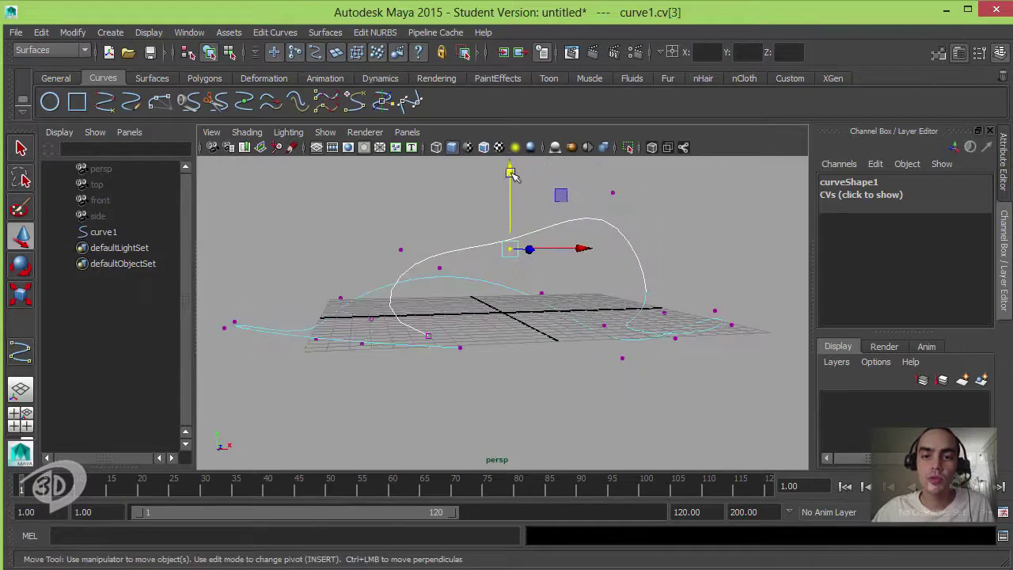
pyautogui.moveTo(511, 172)
pyautogui.mouseDown()
pyautogui.moveTo(604, 266)
pyautogui.moveTo(516, 256)
pyautogui.moveTo(584, 335)
pyautogui.moveTo(502, 262)
pyautogui.moveTo(464, 244)
pyautogui.moveTo(442, 257)
pyautogui.mouseUp()
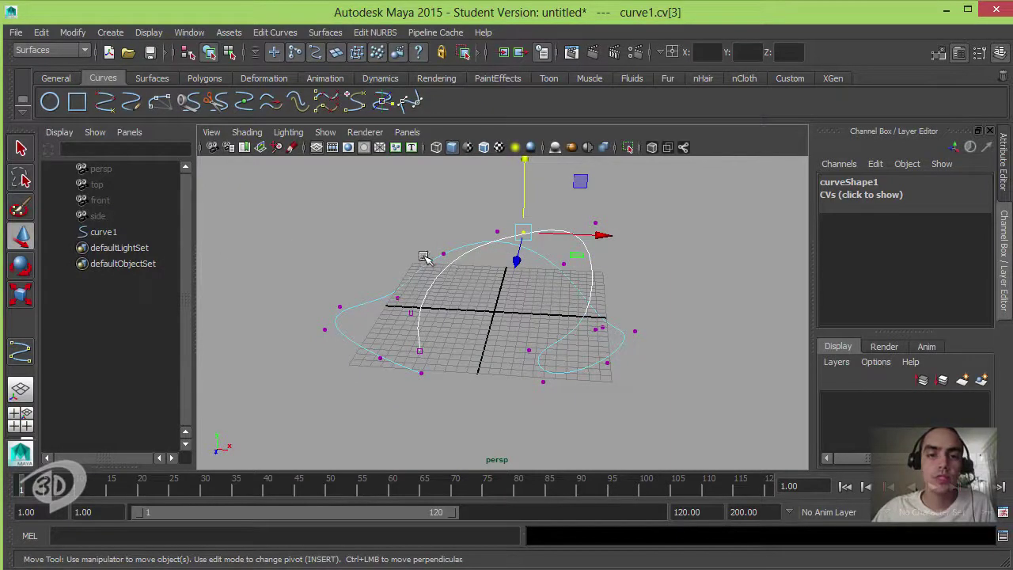
pyautogui.moveTo(424, 258)
pyautogui.keyDown('alt'); pyautogui.mouseDown()
pyautogui.moveTo(425, 290)
pyautogui.moveTo(371, 261)
pyautogui.mouseUp(); pyautogui.keyUp('alt')
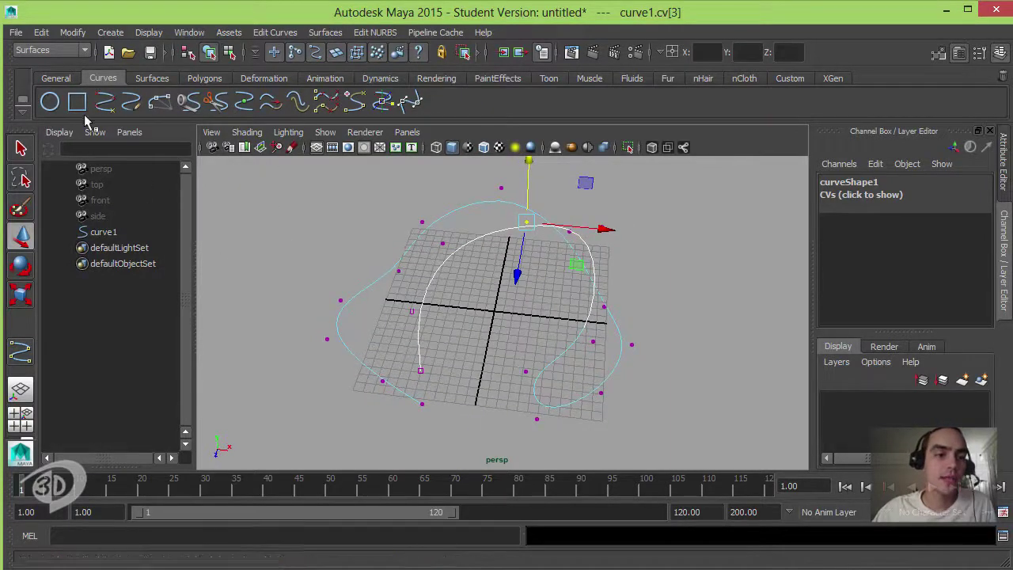
pyautogui.click(109, 233)
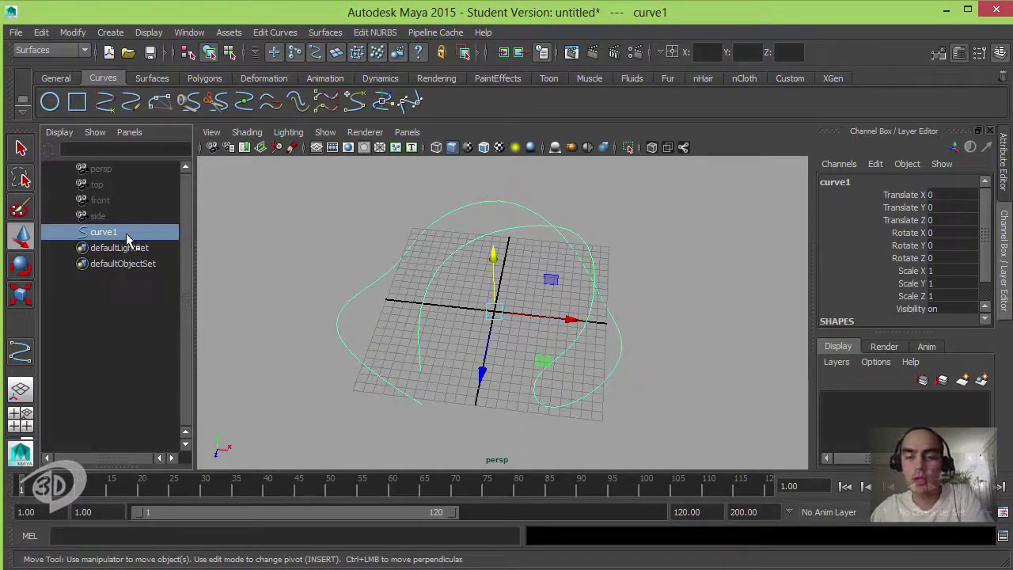
# Step: Delete curve1 and start an EP curve with points around the outer spiral
pyautogui.press('Delete')
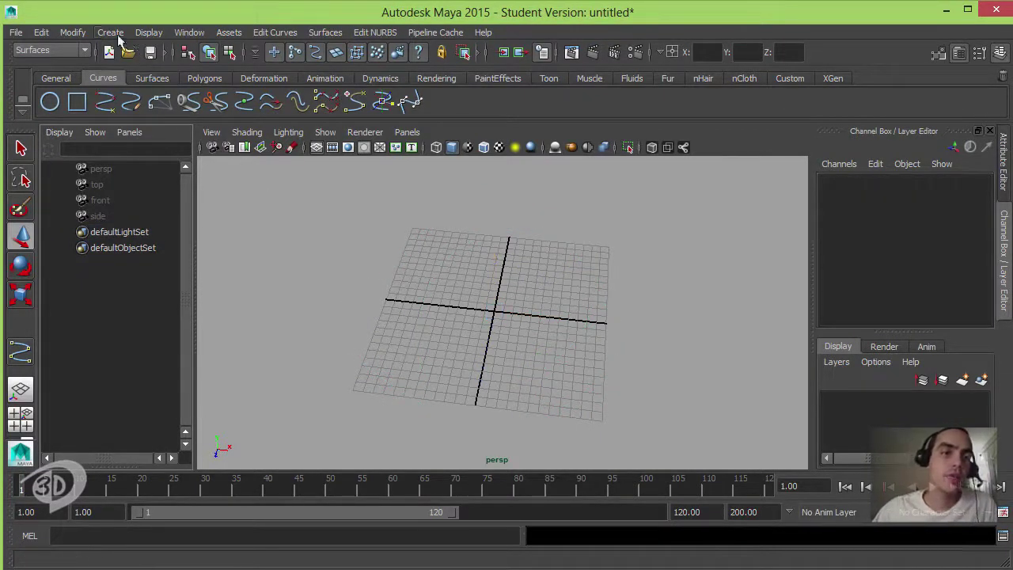
pyautogui.click(116, 34)
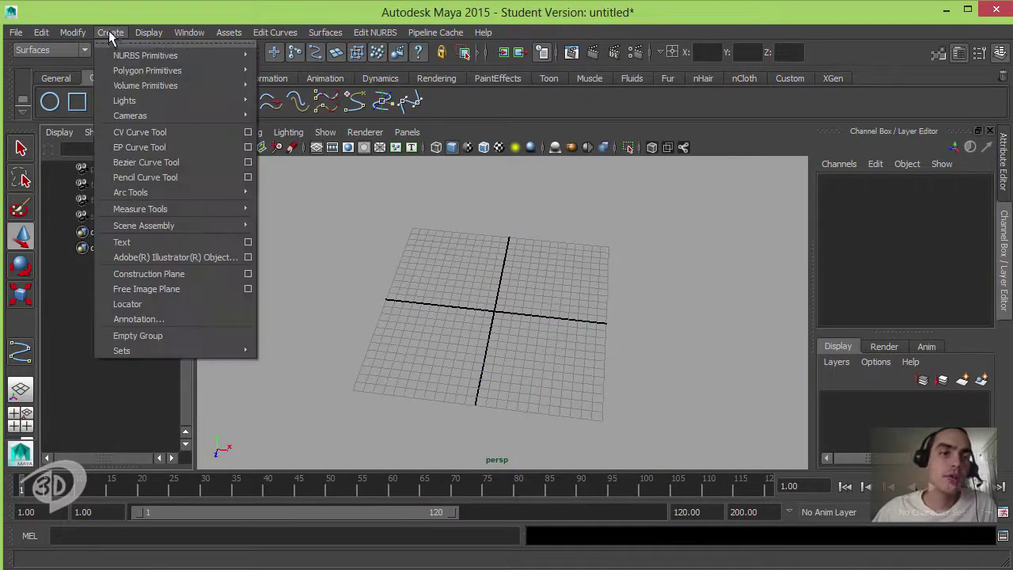
pyautogui.click(162, 149)
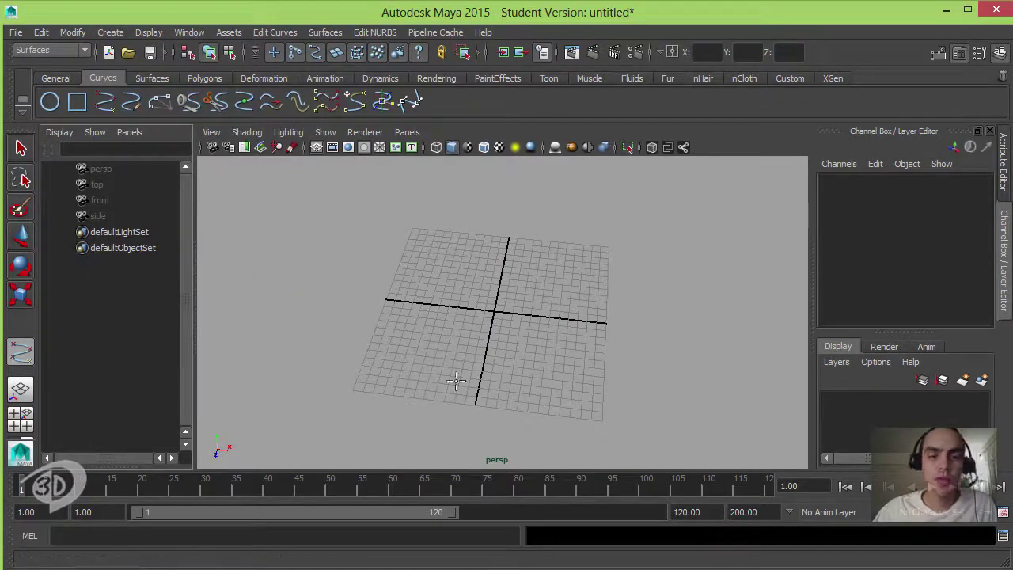
pyautogui.click(395, 392)
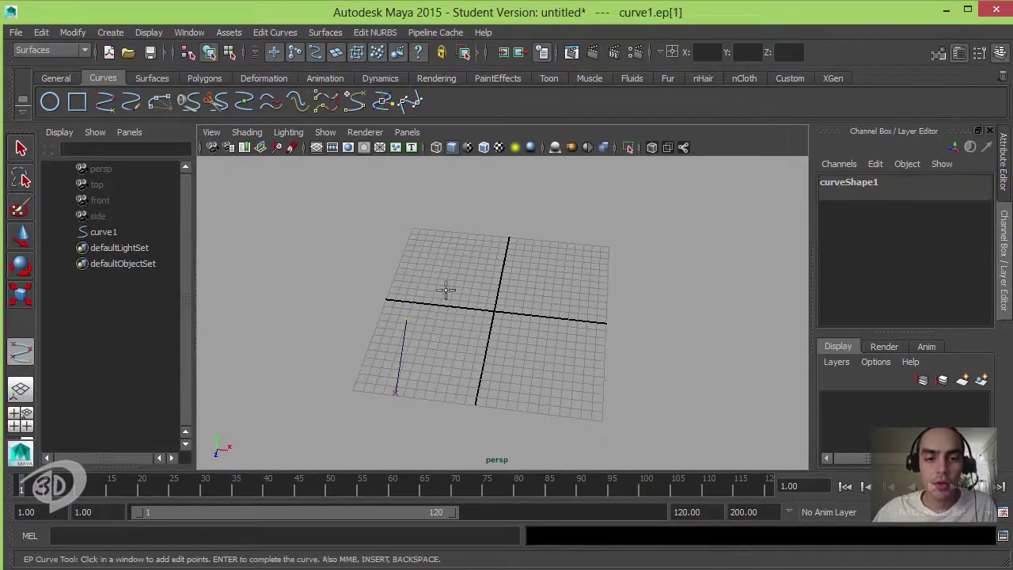
pyautogui.click(470, 269)
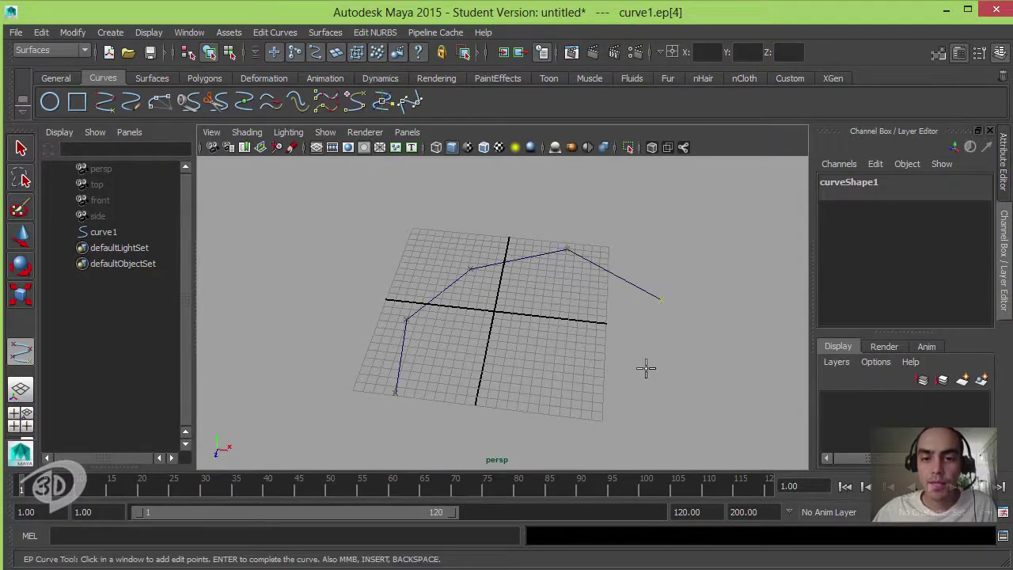
pyautogui.click(558, 416)
pyautogui.click(454, 384)
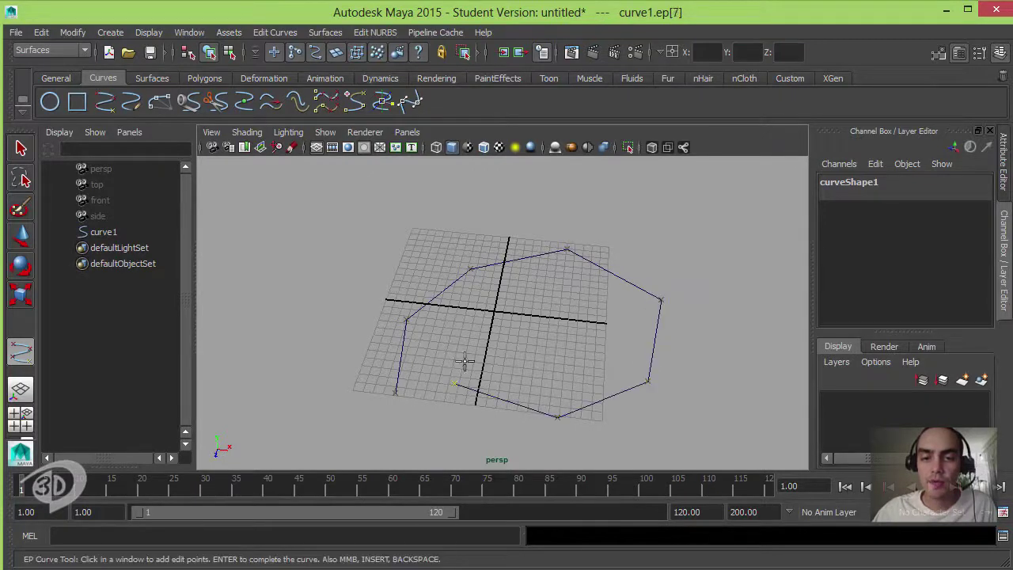
# Step: Add EP points winding into an inner loop, ending near the front of the grid
pyautogui.click(560, 315)
pyautogui.click(592, 357)
pyautogui.click(615, 310)
pyautogui.click(599, 281)
pyautogui.click(530, 266)
pyautogui.click(425, 372)
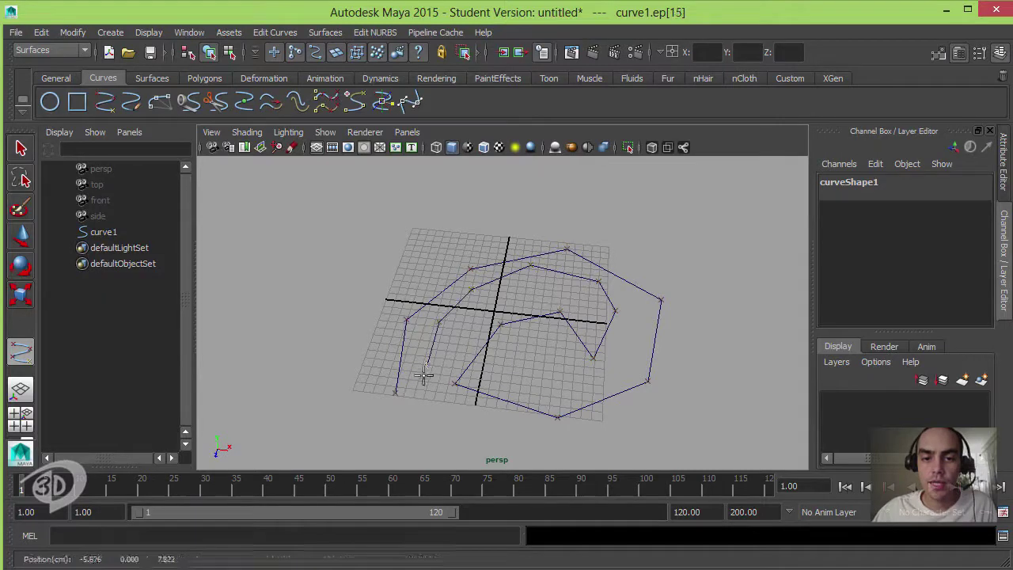
pyautogui.click(434, 419)
# Step: Drag inner-loop control vertices of the spiral curve to new spots, then return to object mode
pyautogui.press('w')
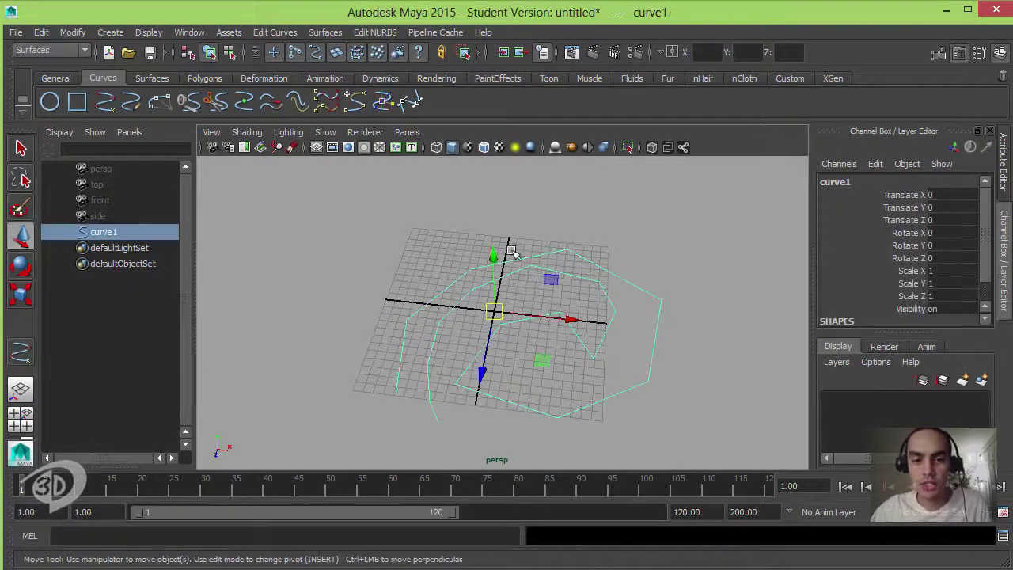
pyautogui.keyDown('alt'); pyautogui.moveTo(508, 290); pyautogui.dragTo(497, 205, button='middle'); pyautogui.keyUp('alt')
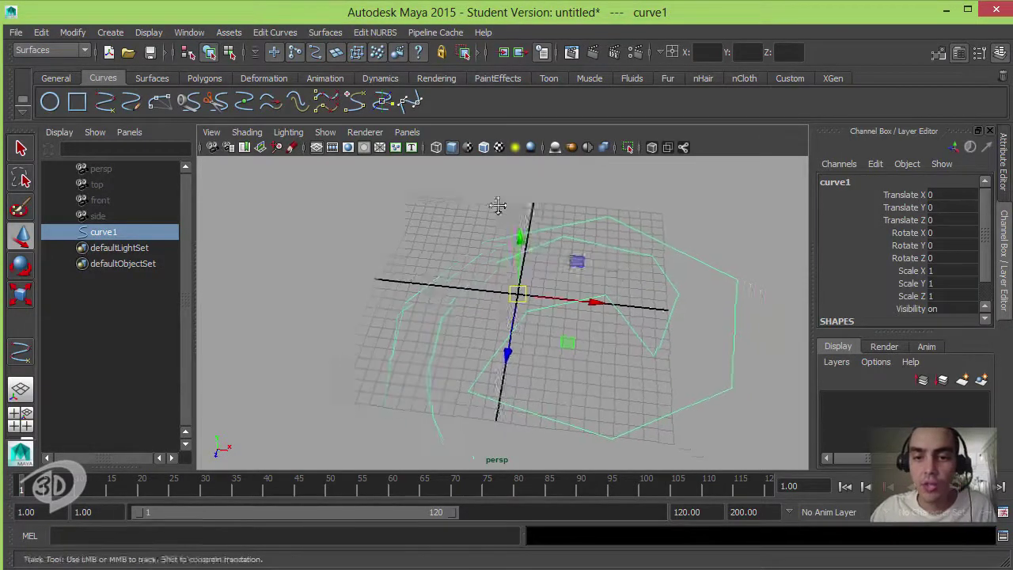
pyautogui.moveTo(497, 206)
pyautogui.keyDown('alt'); pyautogui.mouseDown()
pyautogui.moveTo(478, 214)
pyautogui.moveTo(452, 203)
pyautogui.moveTo(599, 335)
pyautogui.mouseUp(); pyautogui.keyUp('alt')
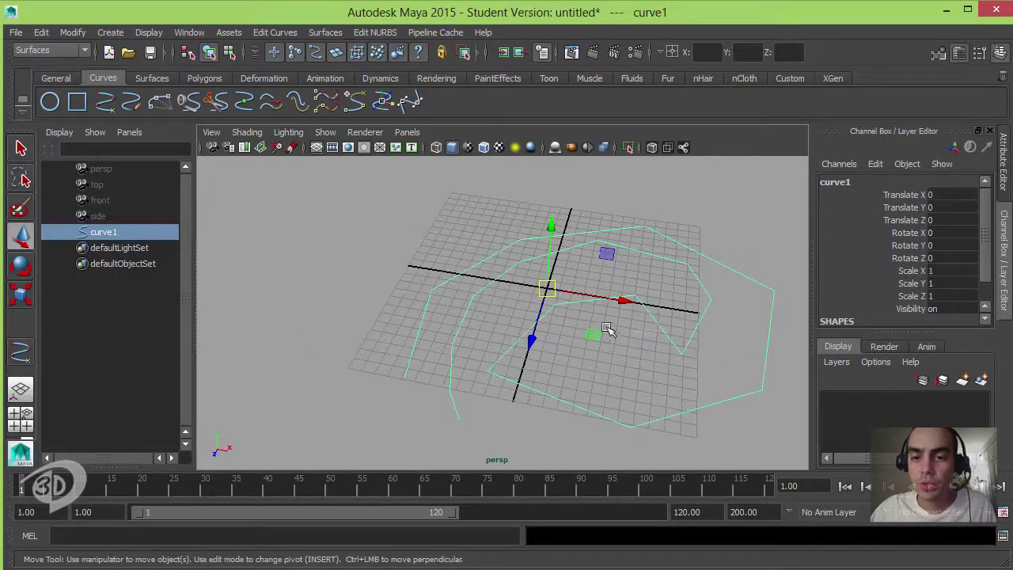
pyautogui.press('F8')
pyautogui.click(682, 354)
pyautogui.moveTo(698, 364)
pyautogui.mouseDown(button='middle')
pyautogui.moveTo(626, 353)
pyautogui.moveTo(665, 307)
pyautogui.moveTo(631, 289)
pyautogui.moveTo(590, 301)
pyautogui.moveTo(654, 297)
pyautogui.mouseUp(button='middle')
pyautogui.click(635, 296)
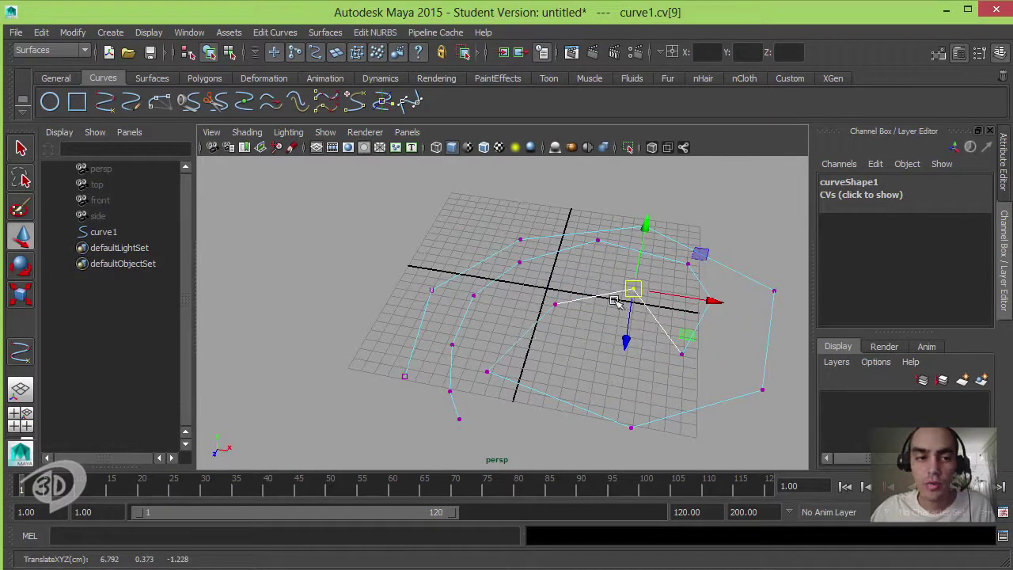
pyautogui.click(489, 371)
pyautogui.moveTo(488, 371)
pyautogui.mouseDown(button='middle')
pyautogui.moveTo(585, 361)
pyautogui.moveTo(535, 367)
pyautogui.mouseUp(button='middle')
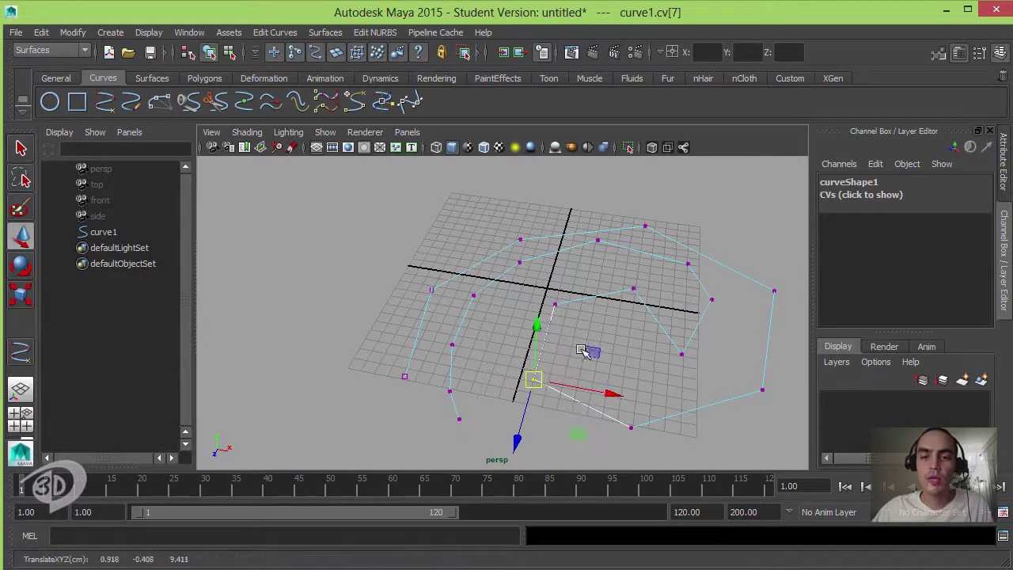
pyautogui.click(469, 284)
pyautogui.moveTo(468, 283)
pyautogui.keyDown('alt'); pyautogui.mouseDown()
pyautogui.moveTo(577, 343)
pyautogui.moveTo(494, 265)
pyautogui.mouseUp(); pyautogui.keyUp('alt')
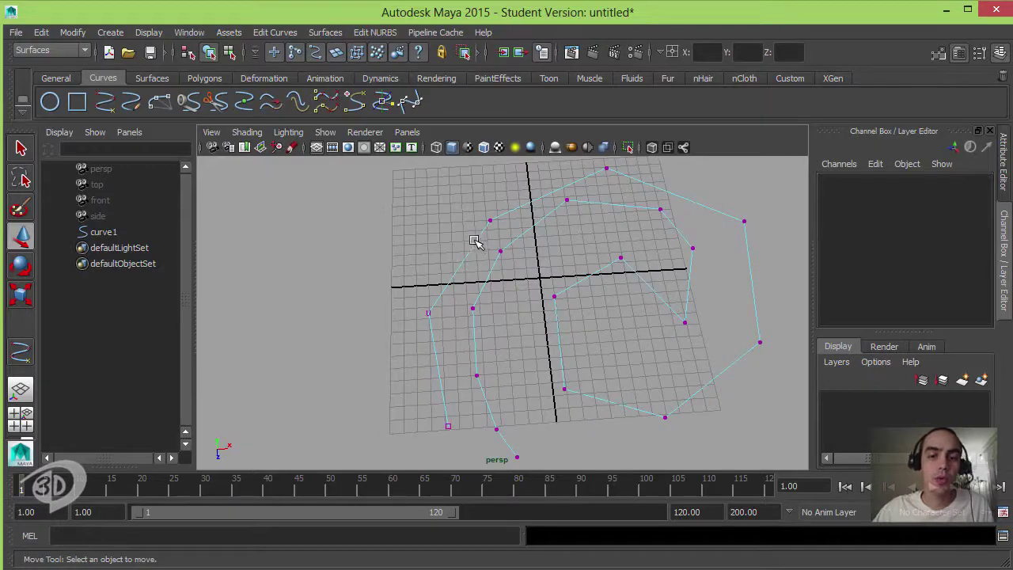
pyautogui.moveTo(475, 241); pyautogui.dragTo(511, 224, button='right')
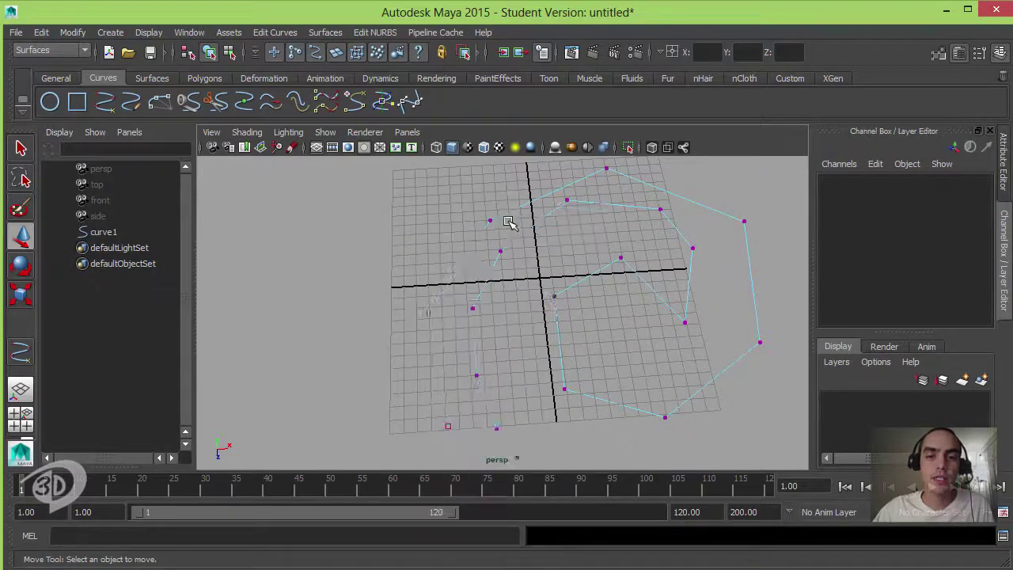
# Step: From the EP Curve Tool options, start a looping stroke left of the grid curving round the bottom
pyautogui.click(110, 33)
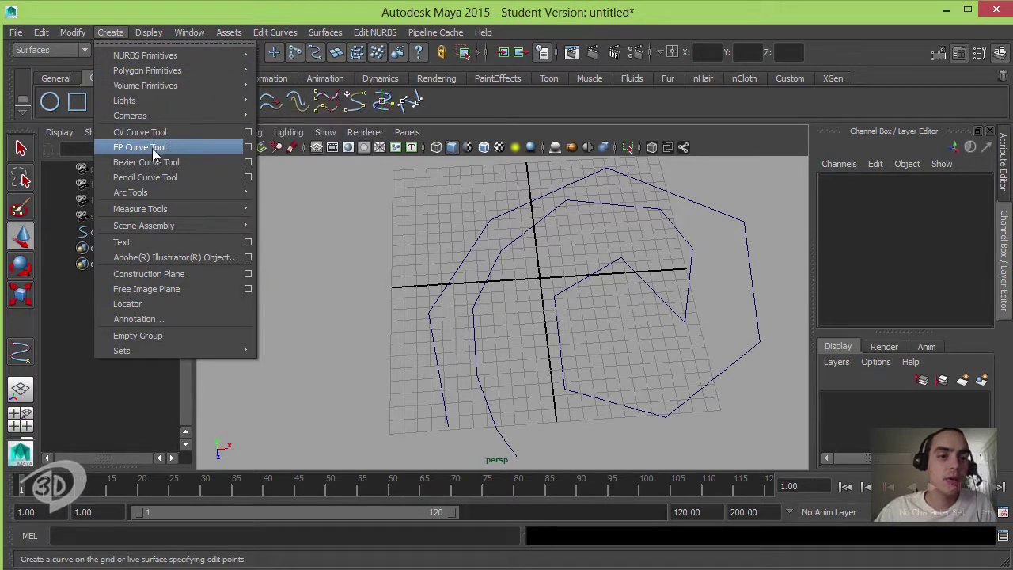
pyautogui.click(245, 149)
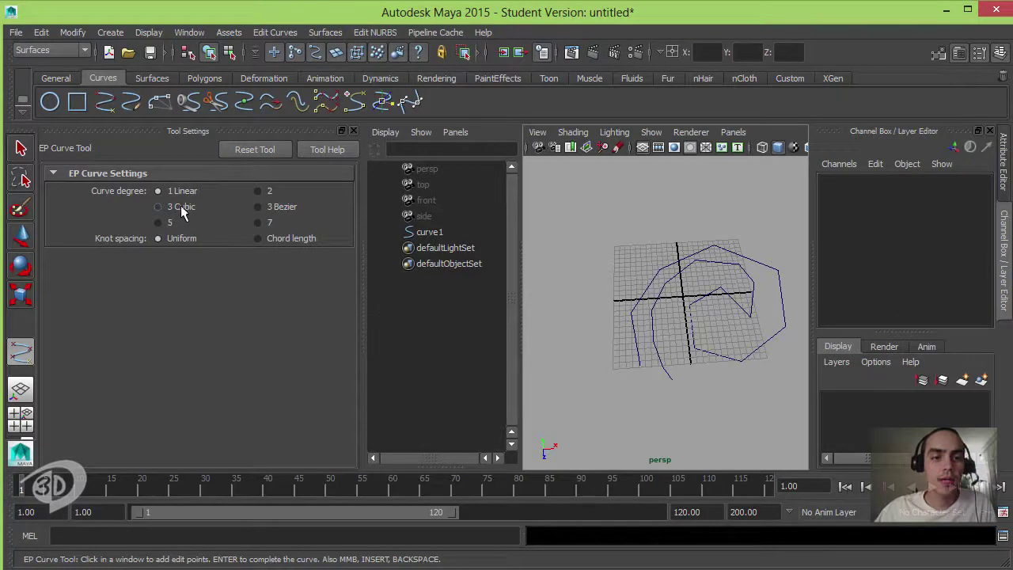
pyautogui.click(552, 379)
pyautogui.click(543, 315)
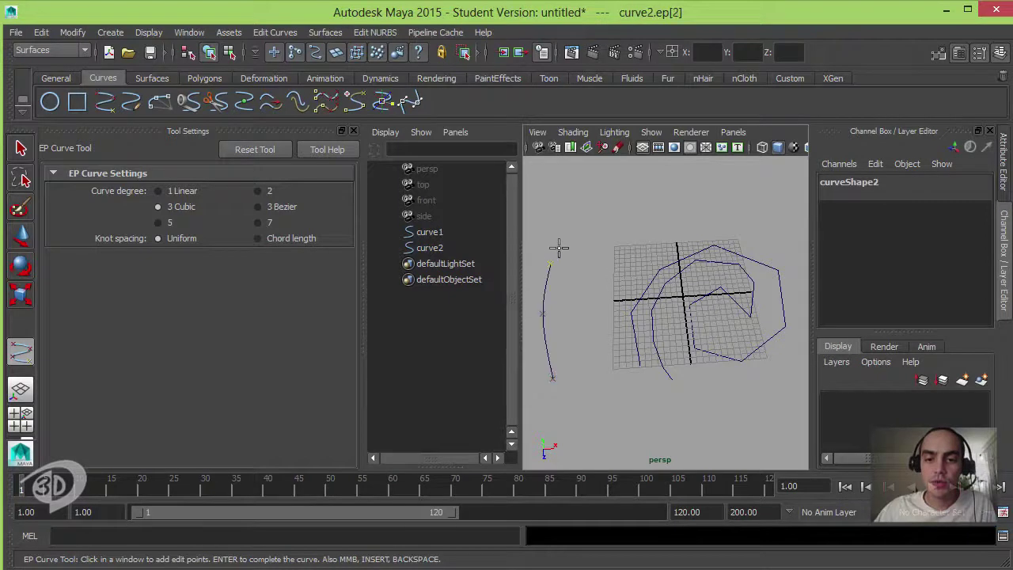
pyautogui.click(587, 354)
pyautogui.click(610, 372)
pyautogui.click(631, 387)
pyautogui.click(632, 407)
pyautogui.click(603, 414)
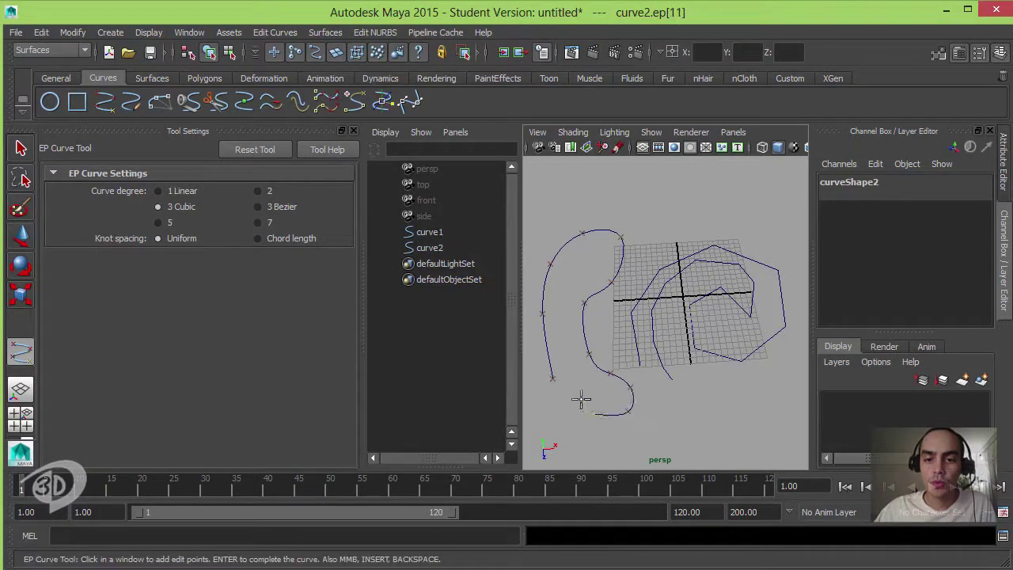
# Step: Run the stroke up the inner side and place its final point to form curve2
pyautogui.click(570, 342)
pyautogui.click(569, 315)
pyautogui.click(580, 297)
pyautogui.click(591, 269)
pyautogui.click(574, 253)
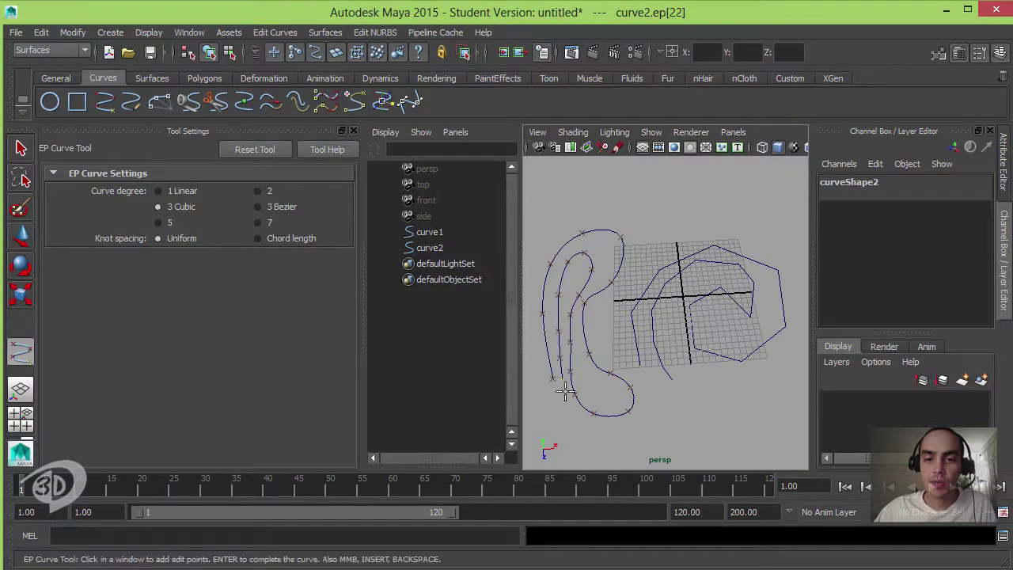
pyautogui.click(546, 419)
# Step: Finish curve2 and pull two of its upper control vertices to reshape the stroke
pyautogui.press('w')
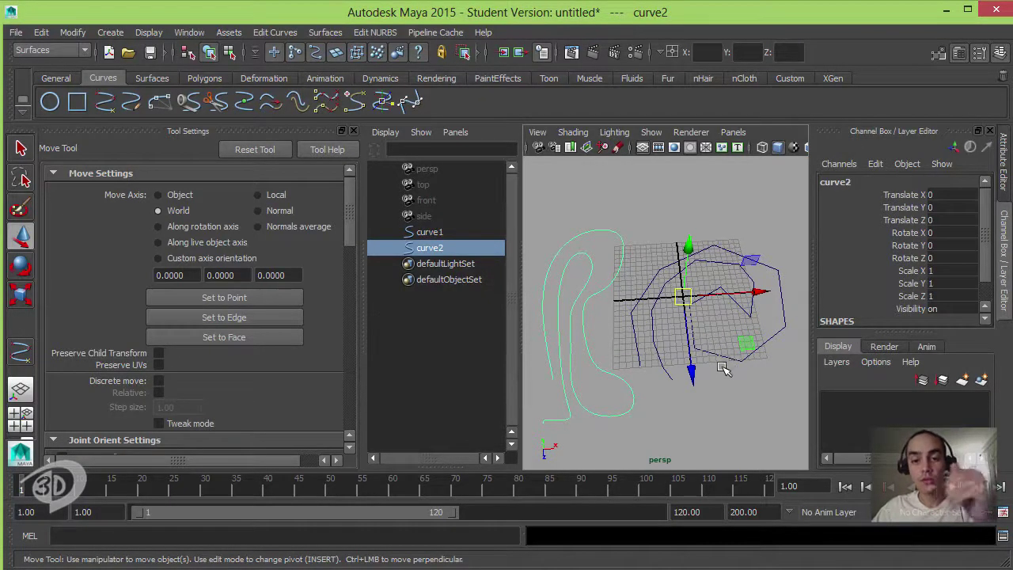
pyautogui.press('F8')
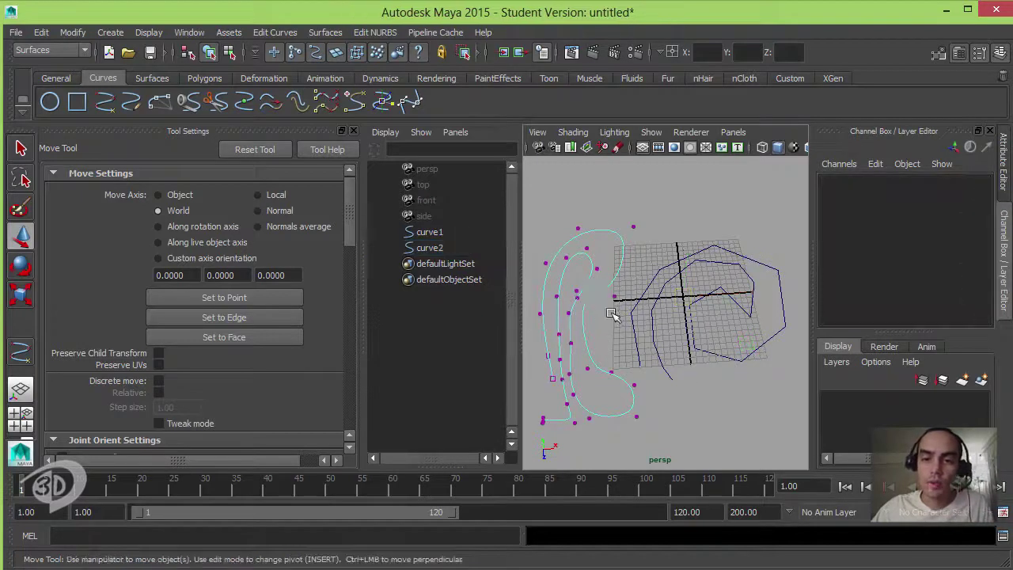
pyautogui.click(602, 292)
pyautogui.moveTo(601, 291)
pyautogui.mouseDown()
pyautogui.moveTo(628, 264)
pyautogui.moveTo(622, 281)
pyautogui.mouseUp()
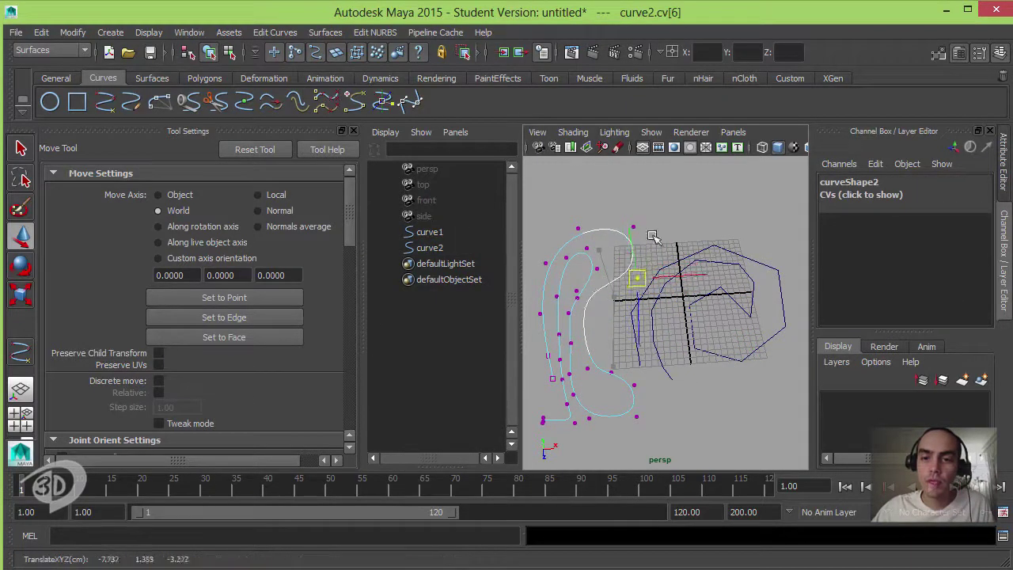
pyautogui.click(634, 228)
pyautogui.moveTo(636, 230)
pyautogui.mouseDown()
pyautogui.moveTo(628, 211)
pyautogui.moveTo(623, 220)
pyautogui.moveTo(559, 217)
pyautogui.mouseUp()
pyautogui.click(579, 229)
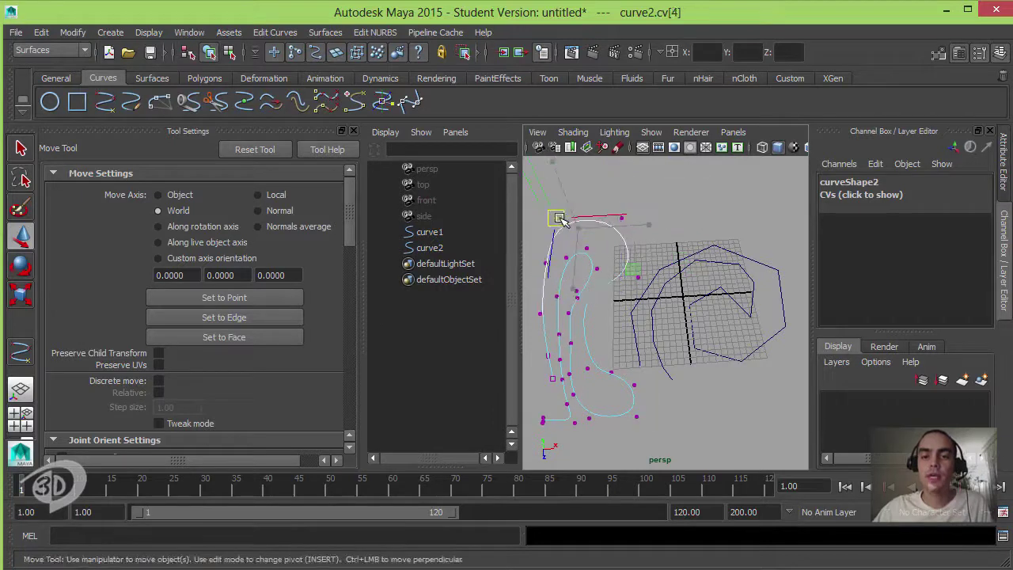
# Step: Back in object mode, marquee-select both curves and delete them
pyautogui.click(653, 232)
pyautogui.moveTo(614, 224); pyautogui.dragTo(663, 201, button='right')
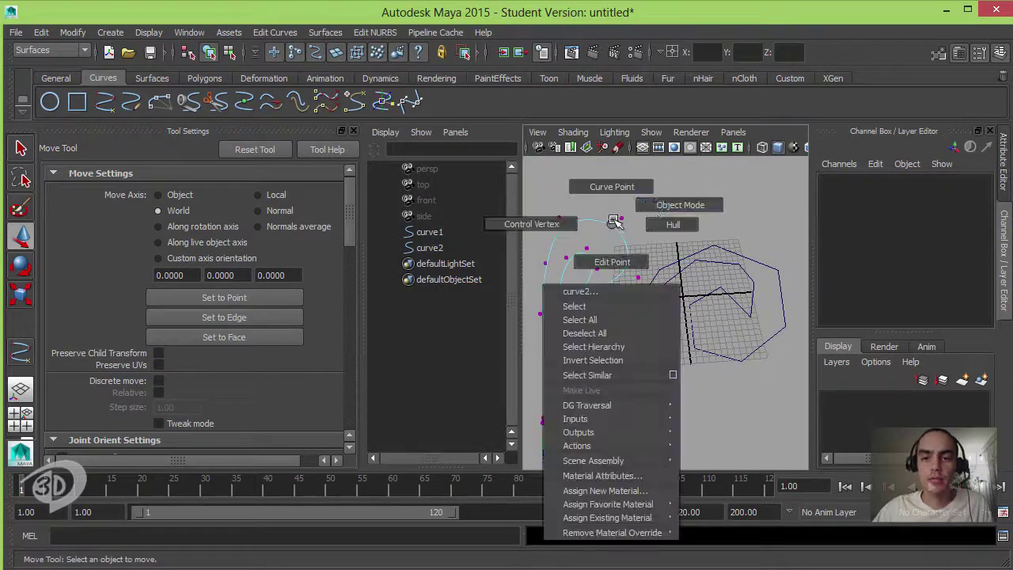
pyautogui.moveTo(583, 255); pyautogui.dragTo(680, 332)
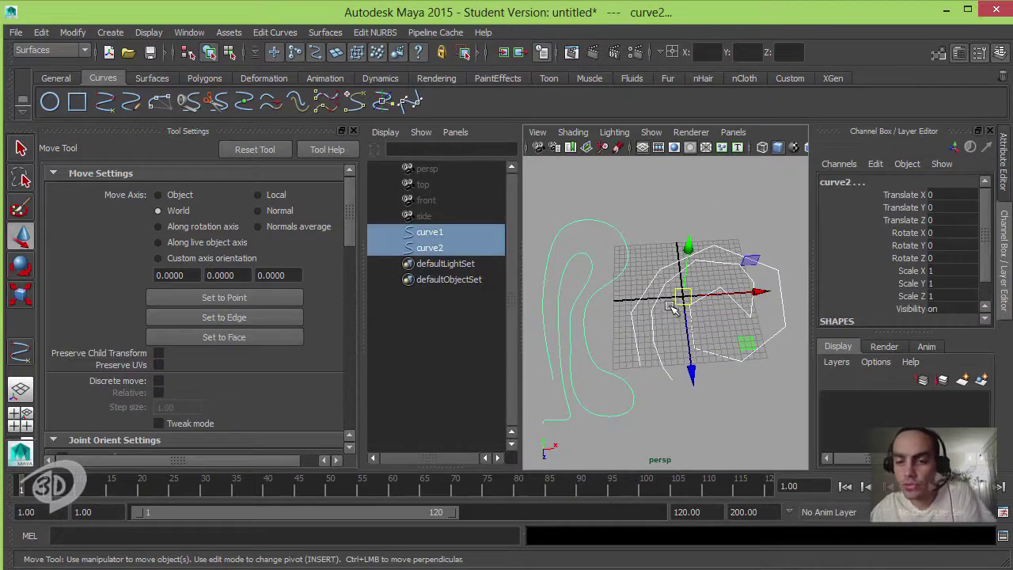
pyautogui.press('Delete')
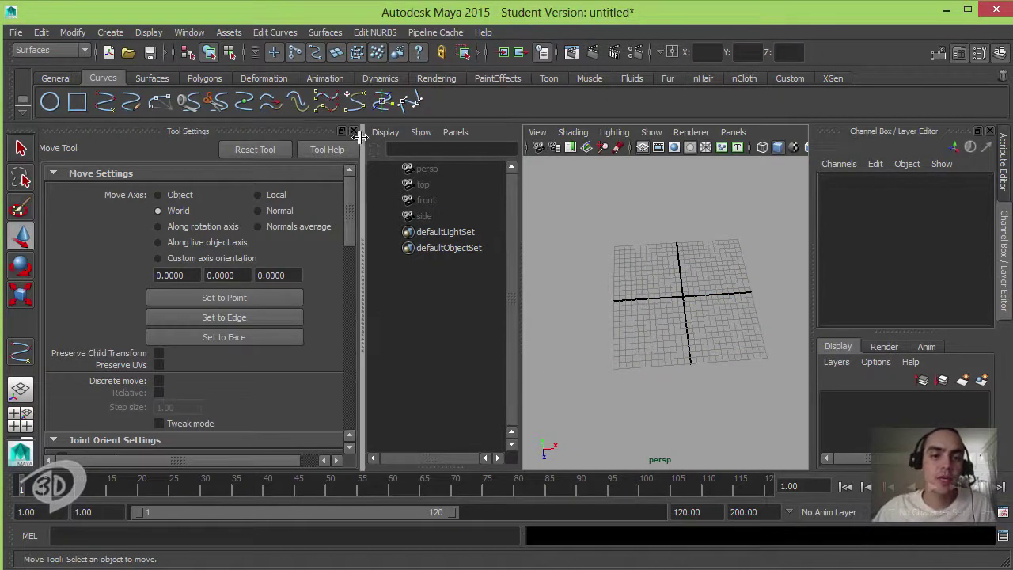
# Step: Draw a Bezier curve with six dragged anchors sweeping around the tilted grid
pyautogui.click(353, 131)
pyautogui.click(110, 32)
pyautogui.moveTo(147, 70)
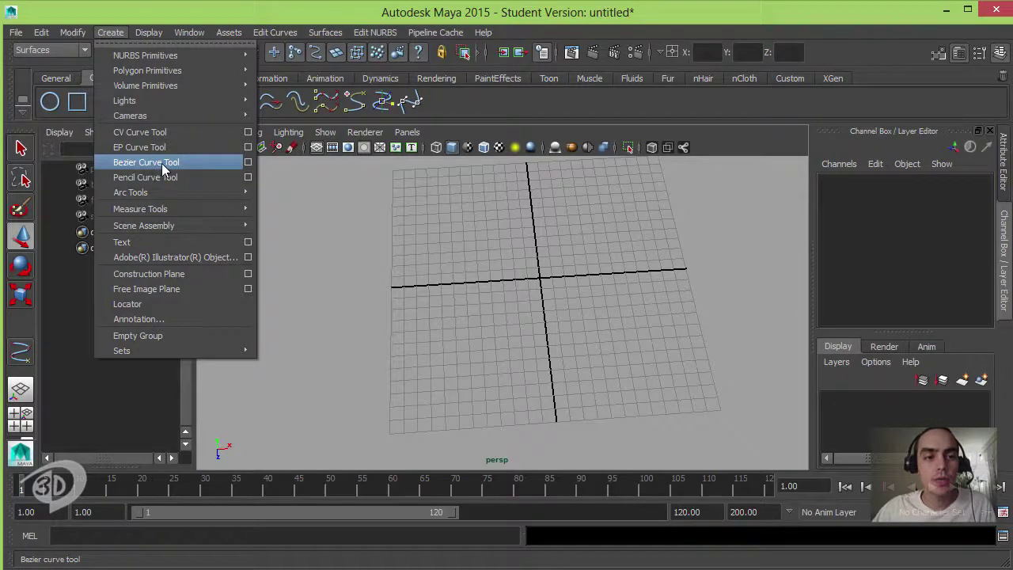
pyautogui.click(162, 163)
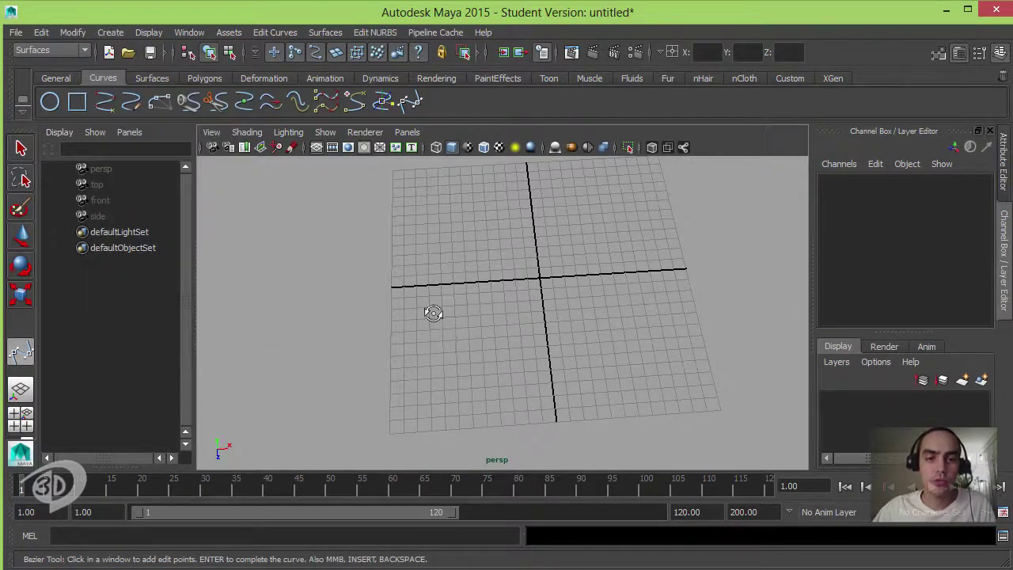
pyautogui.moveTo(433, 313)
pyautogui.keyDown('alt'); pyautogui.mouseDown()
pyautogui.moveTo(430, 294)
pyautogui.moveTo(393, 294)
pyautogui.mouseUp(); pyautogui.keyUp('alt')
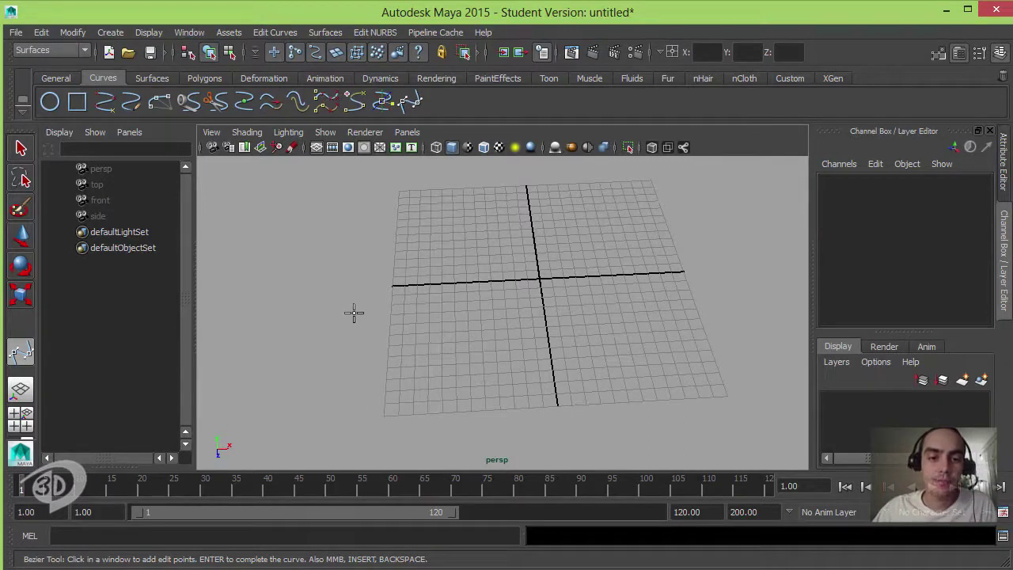
pyautogui.moveTo(338, 339); pyautogui.dragTo(380, 279)
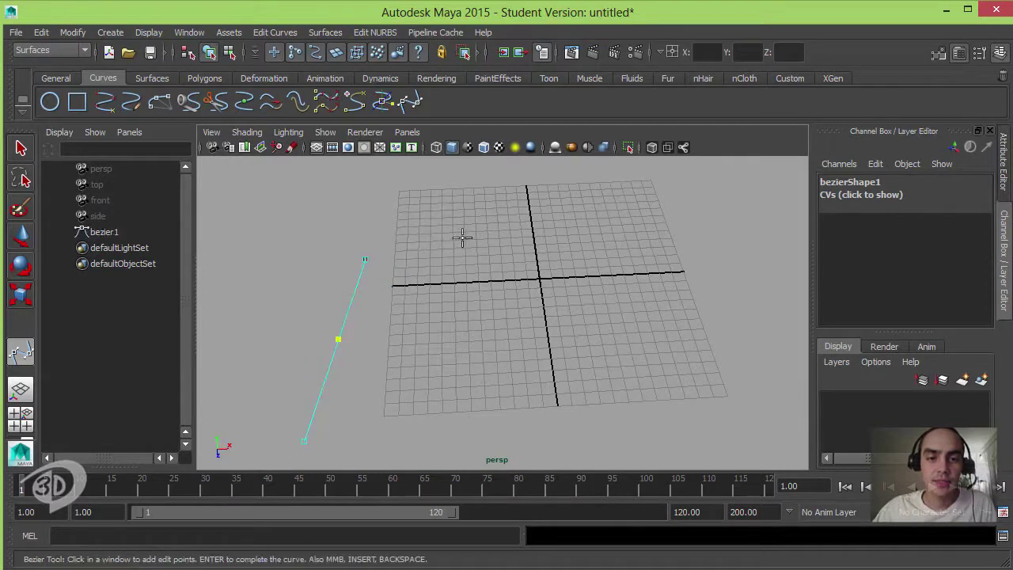
pyautogui.moveTo(490, 223)
pyautogui.mouseDown()
pyautogui.moveTo(578, 238)
pyautogui.moveTo(543, 342)
pyautogui.moveTo(535, 290)
pyautogui.mouseUp()
pyautogui.moveTo(581, 342)
pyautogui.mouseDown()
pyautogui.moveTo(655, 277)
pyautogui.moveTo(660, 330)
pyautogui.mouseUp()
pyautogui.moveTo(649, 219)
pyautogui.mouseDown()
pyautogui.moveTo(582, 174)
pyautogui.moveTo(573, 196)
pyautogui.mouseUp()
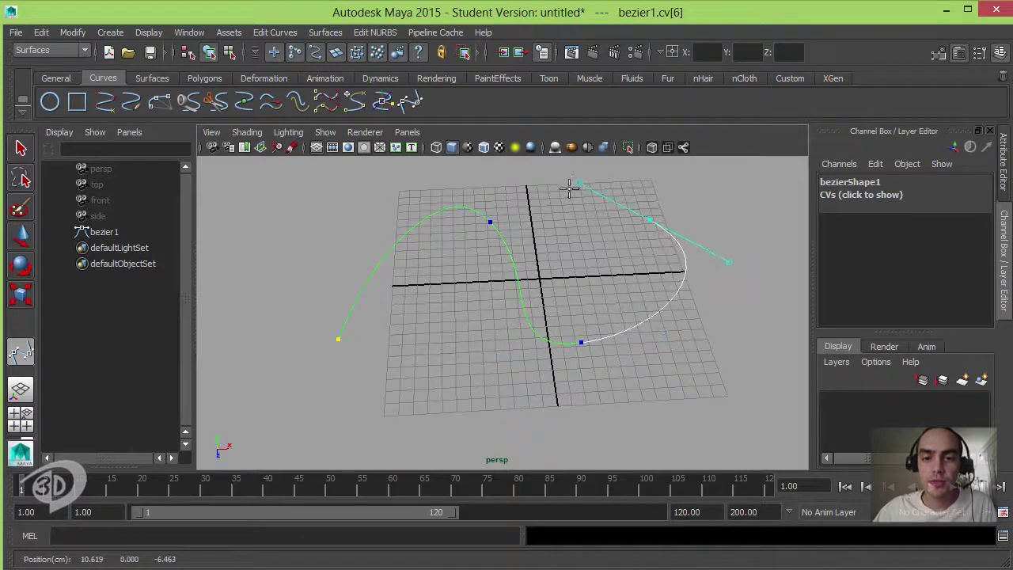
pyautogui.moveTo(376, 186); pyautogui.dragTo(270, 232)
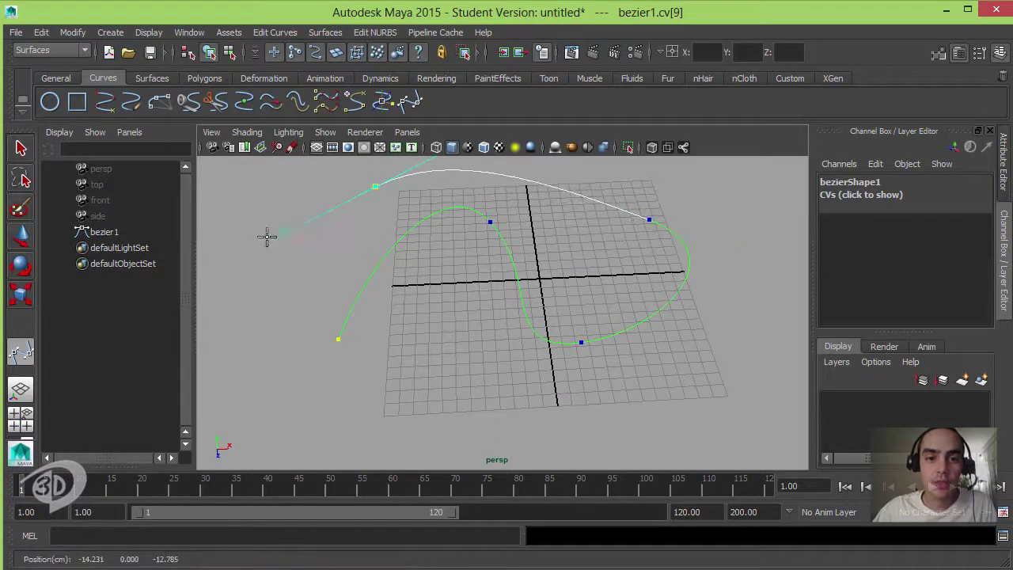
pyautogui.moveTo(267, 336)
pyautogui.mouseDown()
pyautogui.moveTo(287, 385)
pyautogui.moveTo(294, 382)
pyautogui.mouseUp()
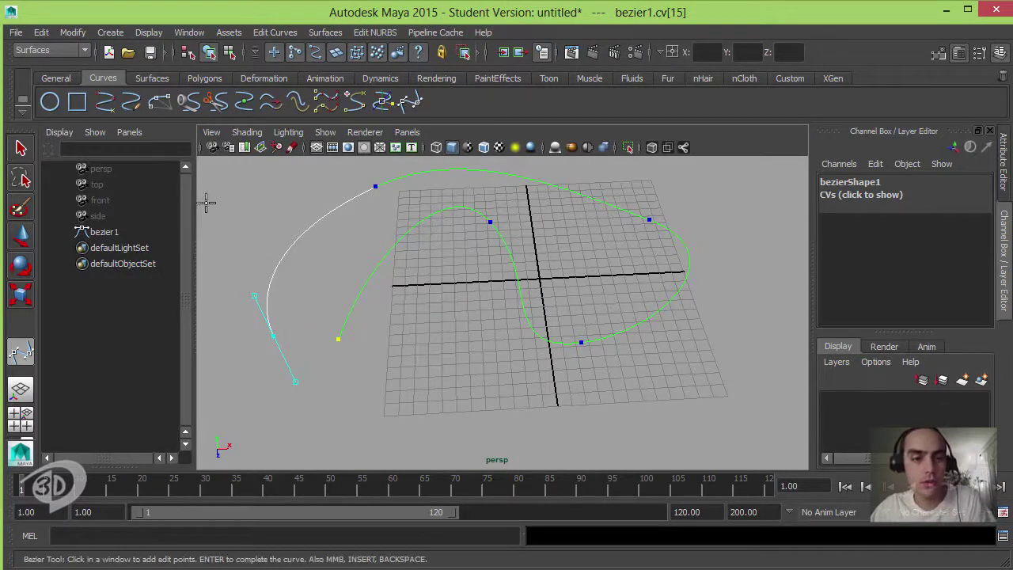
# Step: Finish the Bezier curve, then move two control points and the lower tangent handle to reshape it
pyautogui.press('w')
pyautogui.press('F8')
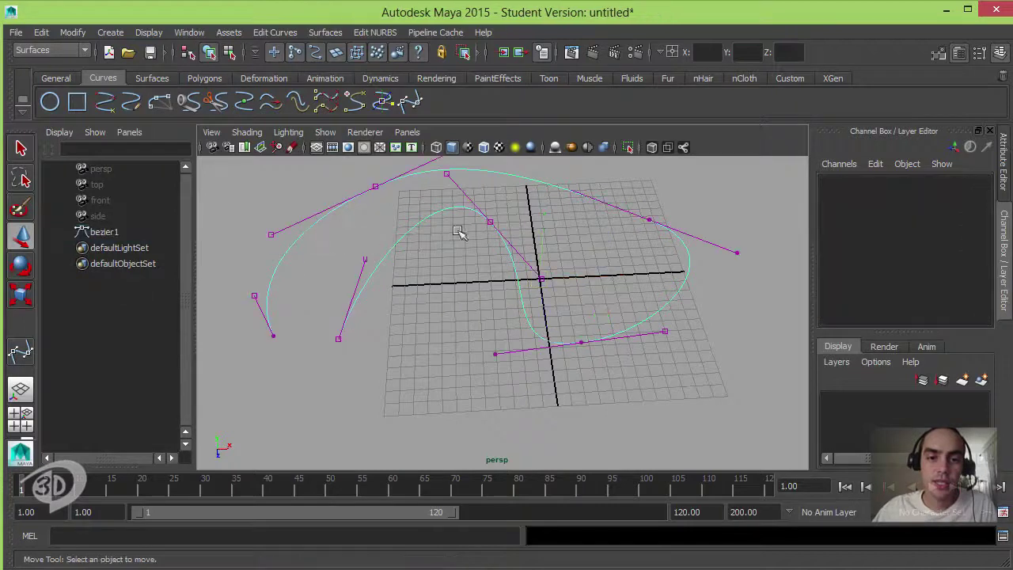
pyautogui.moveTo(518, 253)
pyautogui.mouseDown()
pyautogui.moveTo(491, 223)
pyautogui.moveTo(467, 240)
pyautogui.moveTo(483, 257)
pyautogui.mouseUp()
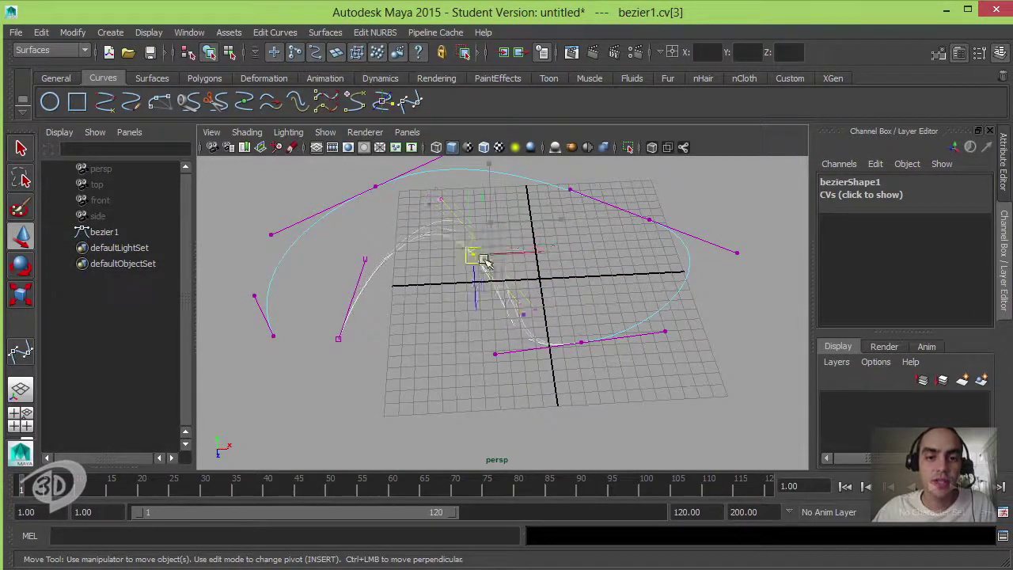
pyautogui.click(439, 202)
pyautogui.moveTo(441, 203)
pyautogui.mouseDown()
pyautogui.moveTo(451, 242)
pyautogui.moveTo(396, 222)
pyautogui.moveTo(459, 220)
pyautogui.moveTo(464, 230)
pyautogui.moveTo(453, 213)
pyautogui.mouseUp()
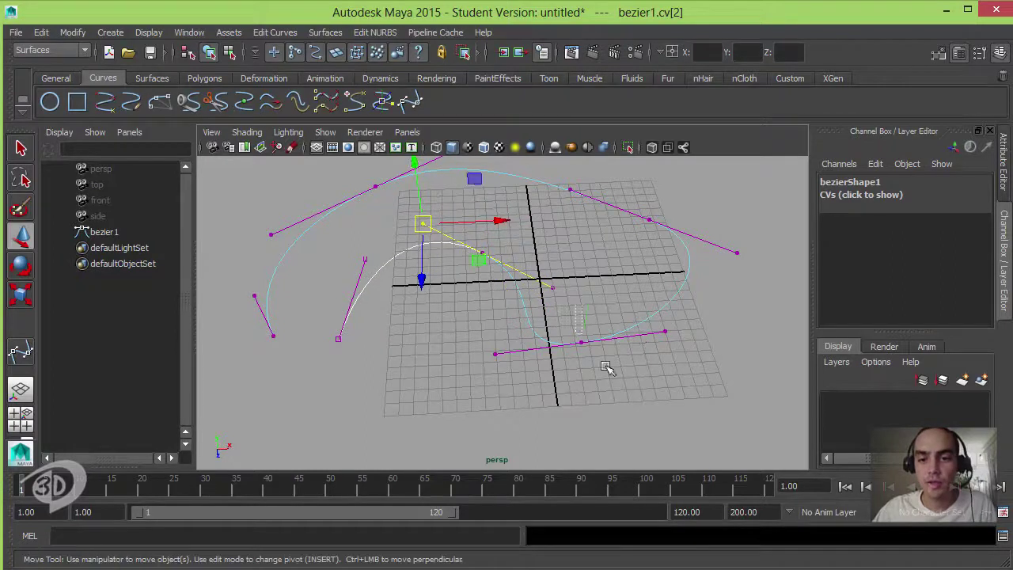
pyautogui.click(665, 333)
pyautogui.moveTo(615, 356)
pyautogui.mouseDown()
pyautogui.moveTo(704, 345)
pyautogui.moveTo(654, 380)
pyautogui.moveTo(661, 357)
pyautogui.mouseUp()
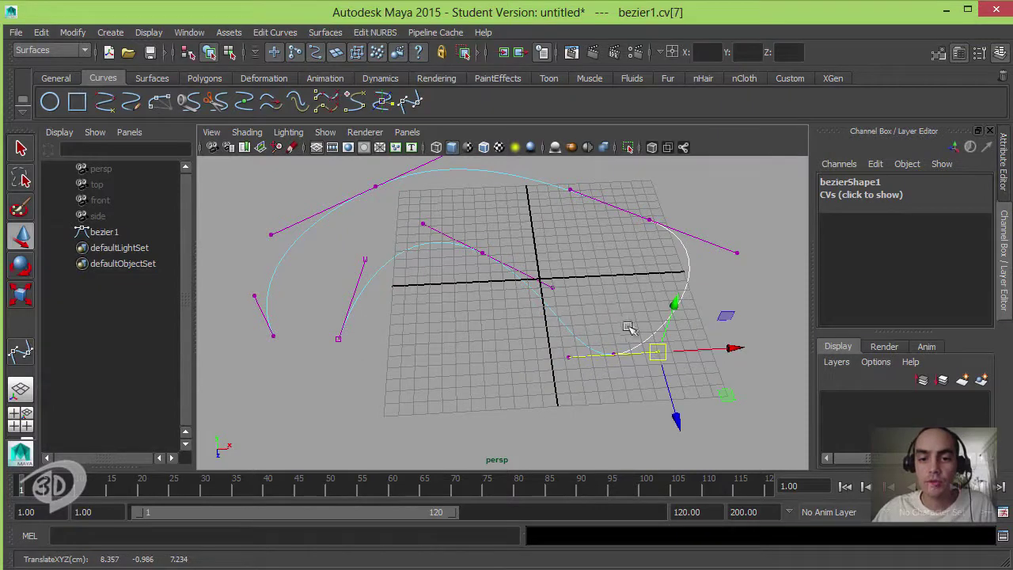
# Step: Pull the right-end handle points to enlarge the right-hand loop, then select bezier1
pyautogui.moveTo(657, 319)
pyautogui.keyDown('alt'); pyautogui.mouseDown()
pyautogui.moveTo(643, 280)
pyautogui.moveTo(654, 238)
pyautogui.moveTo(656, 293)
pyautogui.moveTo(680, 336)
pyautogui.mouseUp(); pyautogui.keyUp('alt')
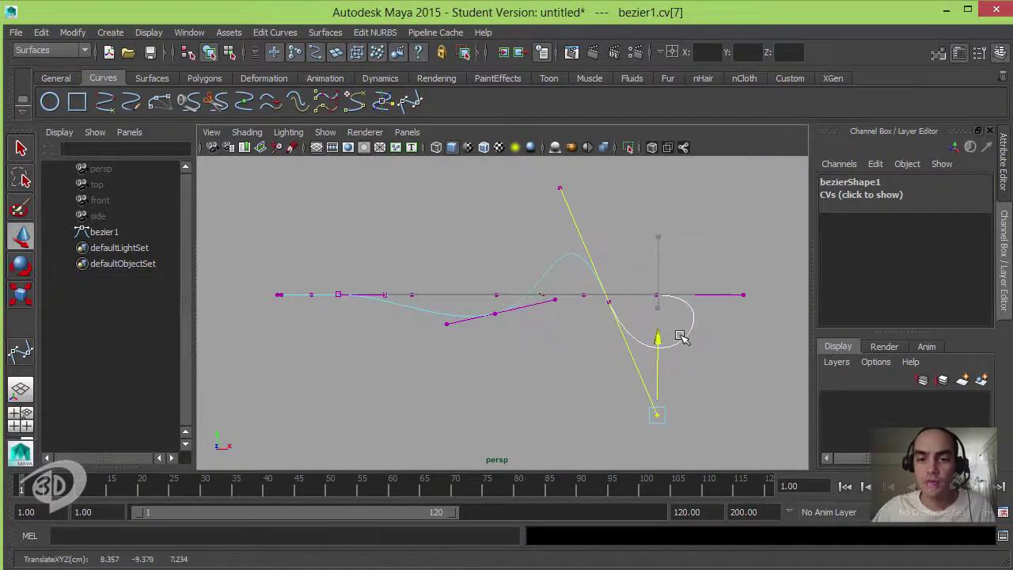
pyautogui.keyDown('alt'); pyautogui.moveTo(712, 283); pyautogui.dragTo(679, 273); pyautogui.keyUp('alt')
pyautogui.click(696, 294)
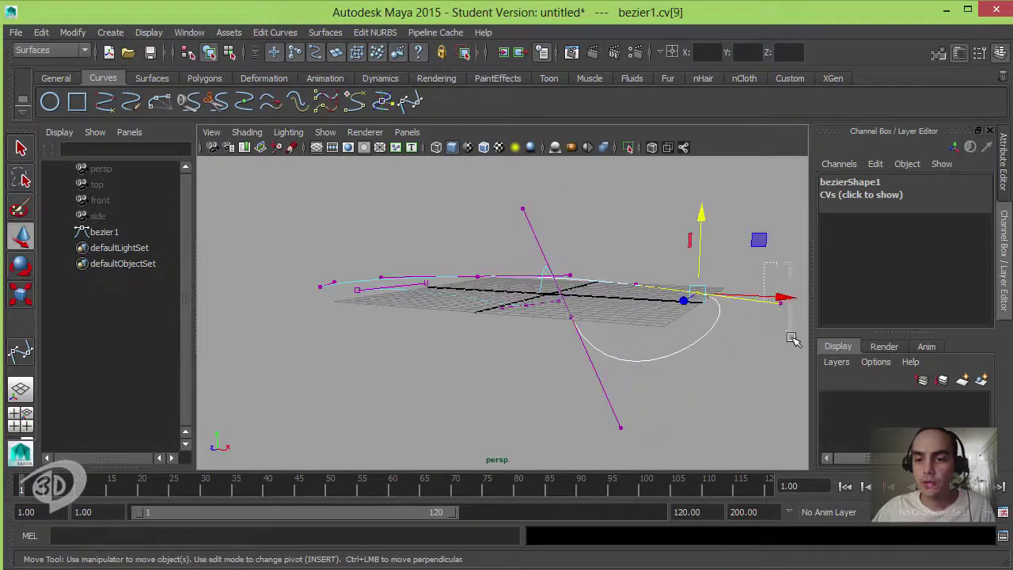
pyautogui.click(779, 305)
pyautogui.moveTo(785, 230); pyautogui.dragTo(767, 332)
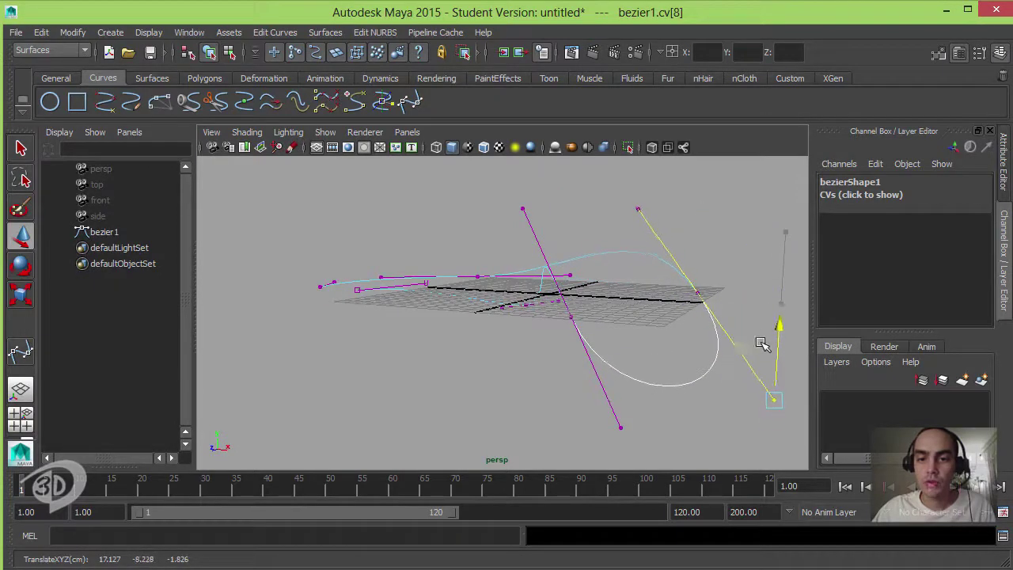
pyautogui.moveTo(768, 430)
pyautogui.mouseDown()
pyautogui.moveTo(607, 348)
pyautogui.moveTo(513, 319)
pyautogui.moveTo(705, 321)
pyautogui.moveTo(657, 293)
pyautogui.moveTo(696, 335)
pyautogui.moveTo(660, 290)
pyautogui.mouseUp()
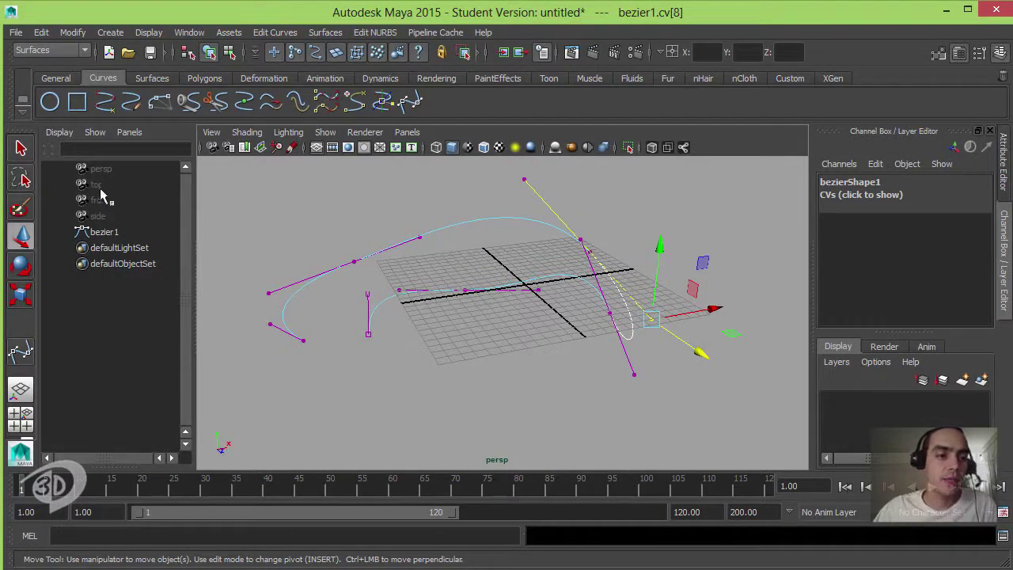
pyautogui.click(103, 232)
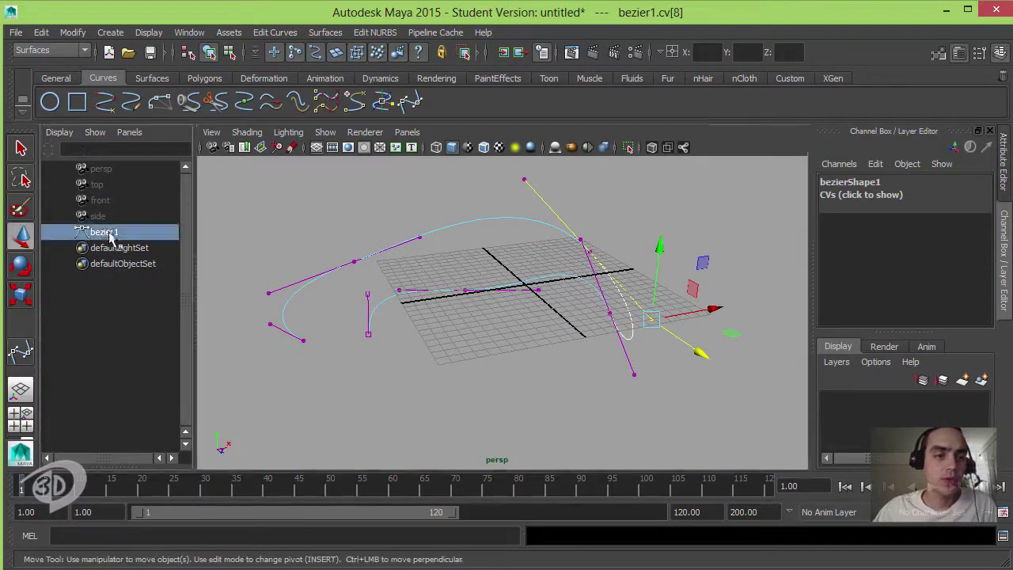
# Step: Delete the Bezier curve, then handwrite 'Obrigado' in four strokes with the Pencil Curve Tool
pyautogui.press('Delete')
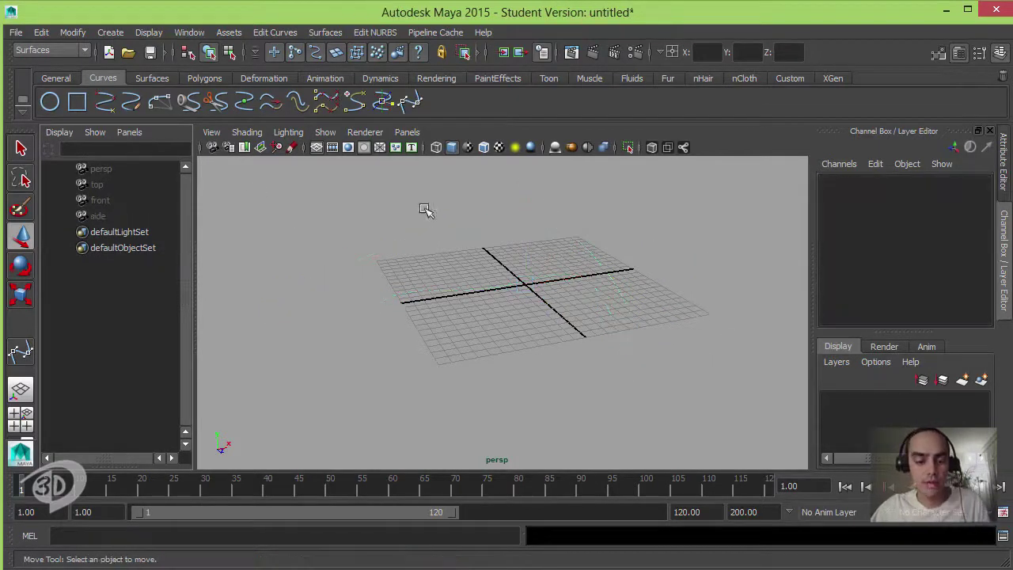
pyautogui.moveTo(420, 208)
pyautogui.keyDown('alt'); pyautogui.mouseDown()
pyautogui.moveTo(491, 296)
pyautogui.moveTo(393, 227)
pyautogui.mouseUp(); pyautogui.keyUp('alt')
pyautogui.click(110, 32)
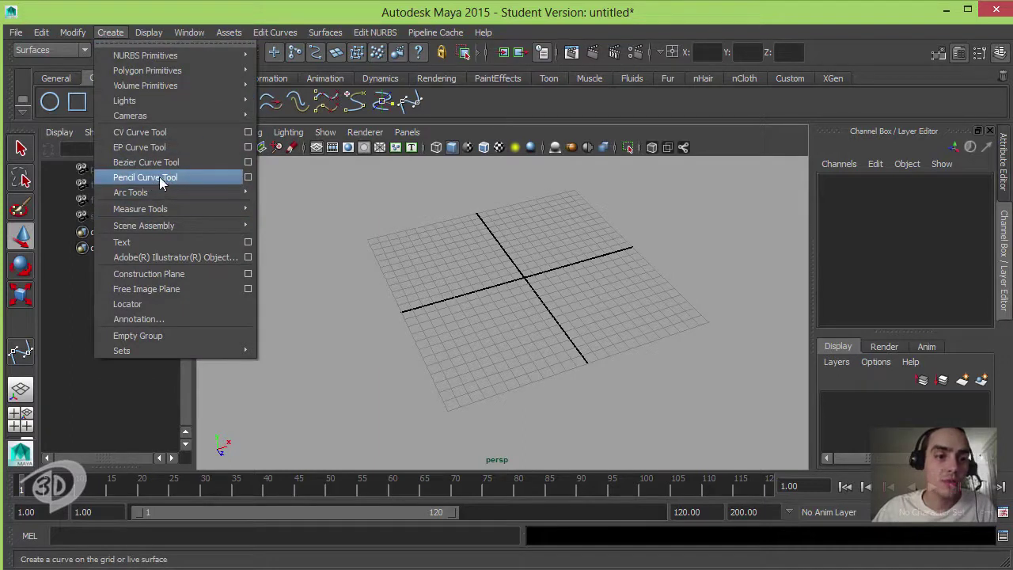
pyautogui.click(189, 183)
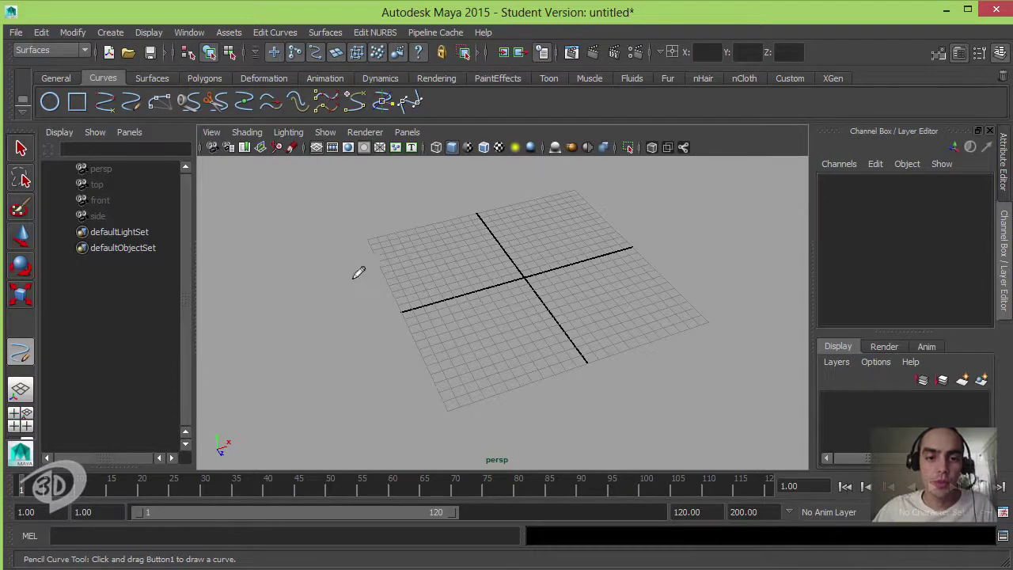
pyautogui.moveTo(375, 245); pyautogui.dragTo(386, 288)
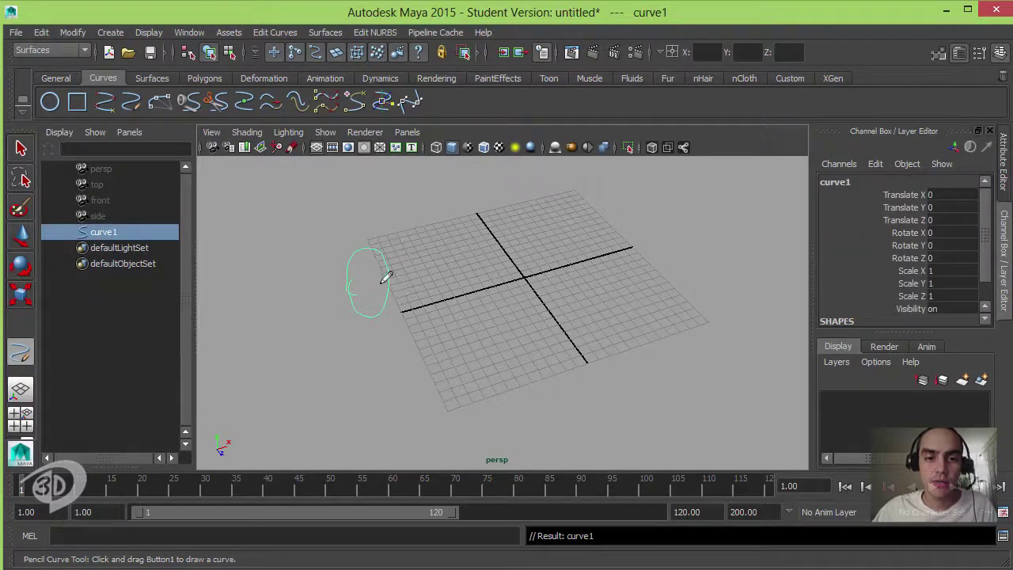
pyautogui.moveTo(408, 249)
pyautogui.mouseDown()
pyautogui.moveTo(473, 312)
pyautogui.moveTo(506, 277)
pyautogui.mouseUp()
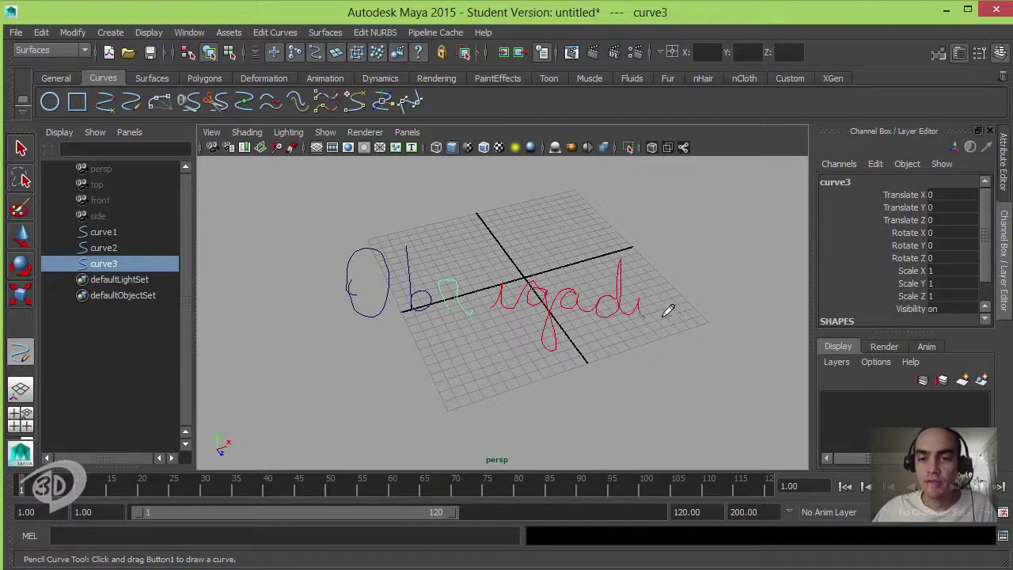
pyautogui.moveTo(690, 283); pyautogui.dragTo(713, 271)
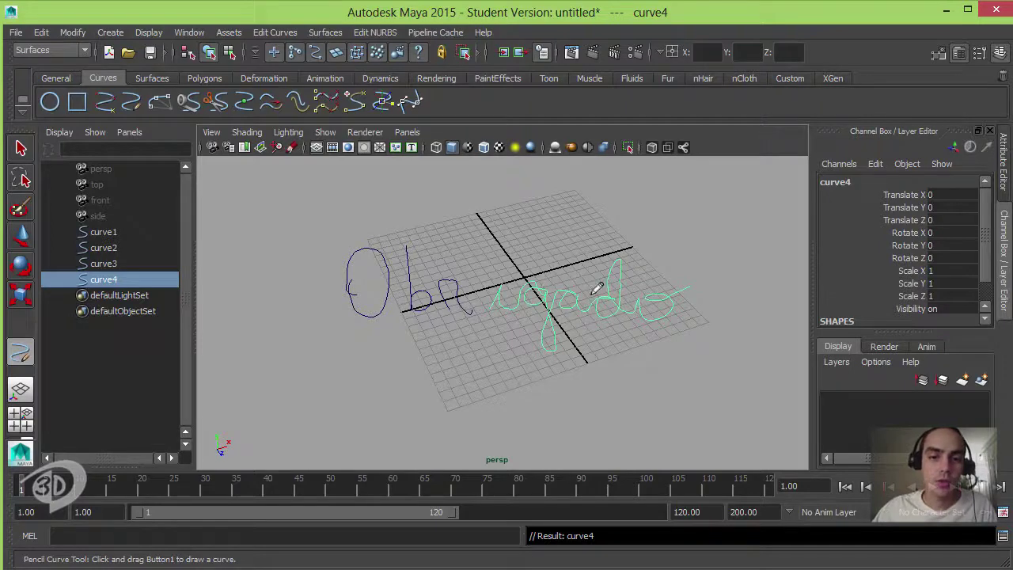
# Step: Adjust the last letter curve's control points, raising the top of the d
pyautogui.press('w')
pyautogui.moveTo(563, 282)
pyautogui.keyDown('alt'); pyautogui.mouseDown()
pyautogui.moveTo(535, 267)
pyautogui.moveTo(603, 282)
pyautogui.moveTo(554, 304)
pyautogui.mouseUp(); pyautogui.keyUp('alt')
pyautogui.moveTo(554, 304); pyautogui.dragTo(542, 326, button='right')
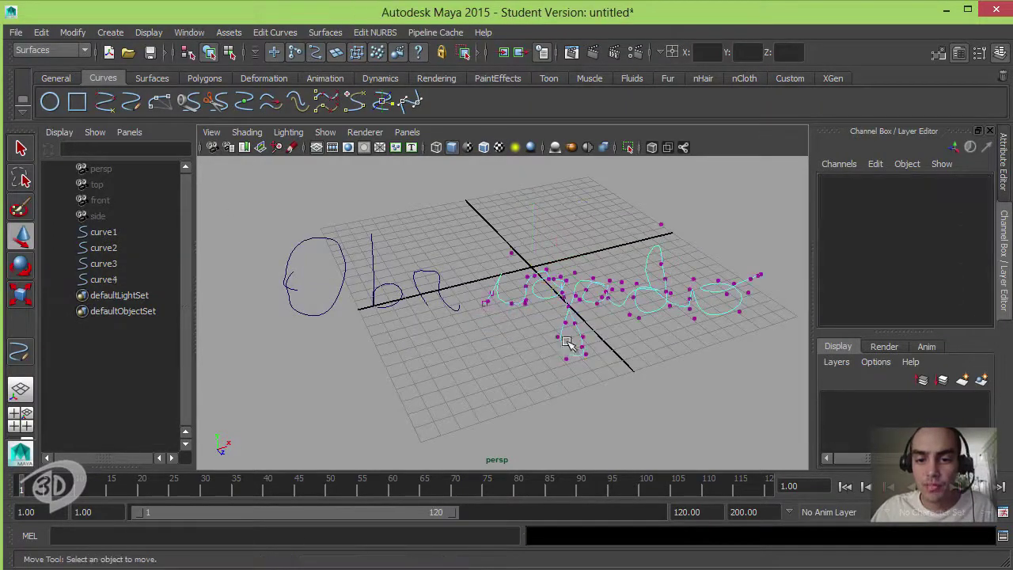
pyautogui.moveTo(561, 335)
pyautogui.mouseDown()
pyautogui.moveTo(606, 385)
pyautogui.moveTo(595, 361)
pyautogui.moveTo(621, 348)
pyautogui.mouseUp()
pyautogui.click(629, 349)
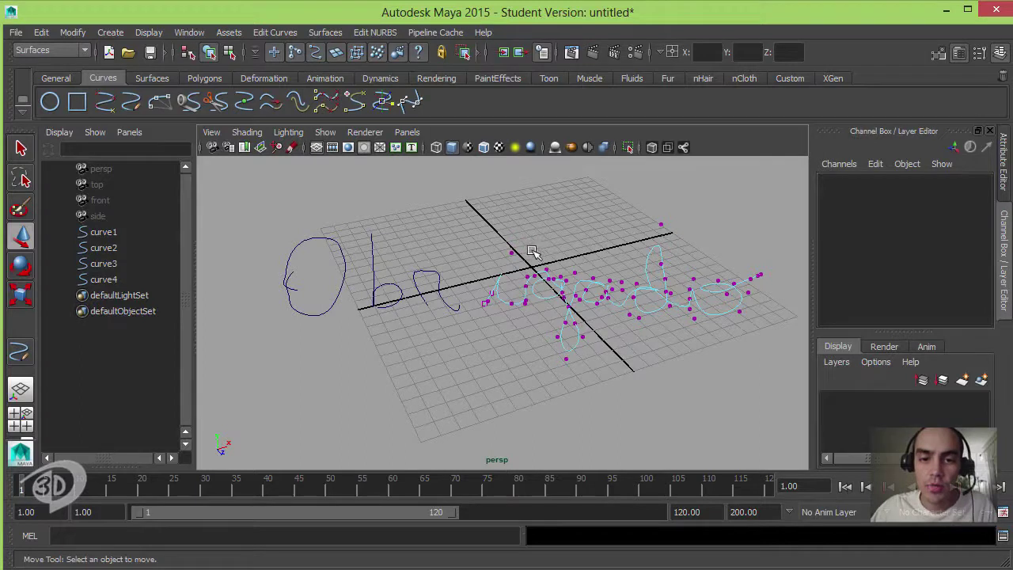
pyautogui.moveTo(550, 271); pyautogui.dragTo(534, 289)
pyautogui.click(546, 282)
pyautogui.click(586, 289)
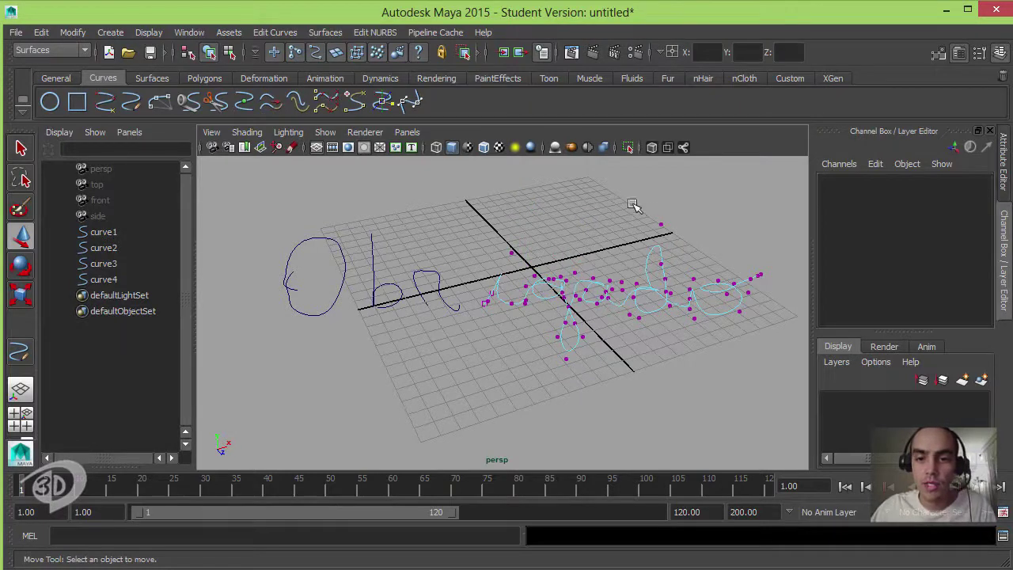
pyautogui.click(660, 225)
pyautogui.moveTo(663, 222); pyautogui.dragTo(677, 212)
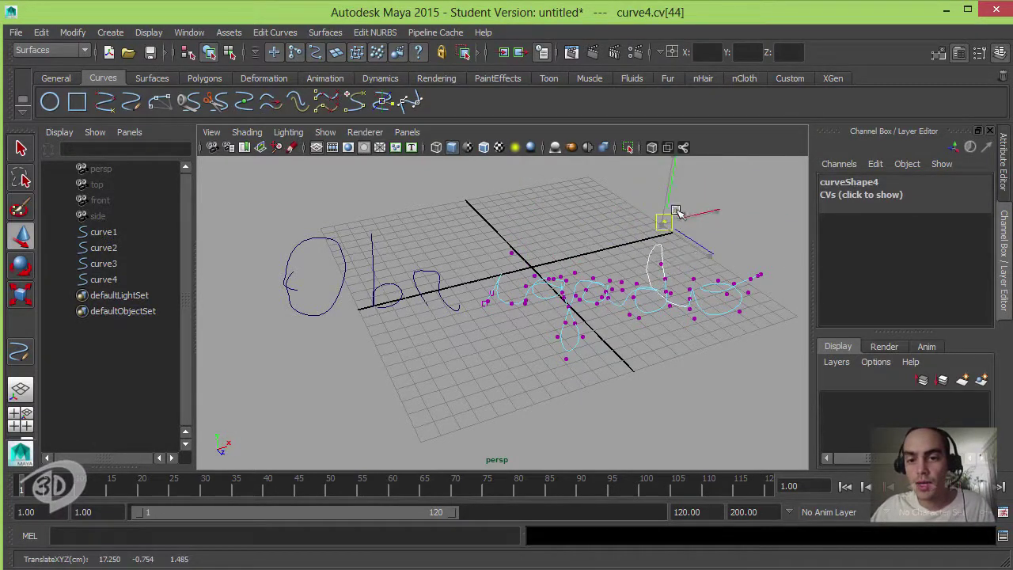
pyautogui.keyDown('alt'); pyautogui.moveTo(595, 275); pyautogui.dragTo(582, 294); pyautogui.keyUp('alt')
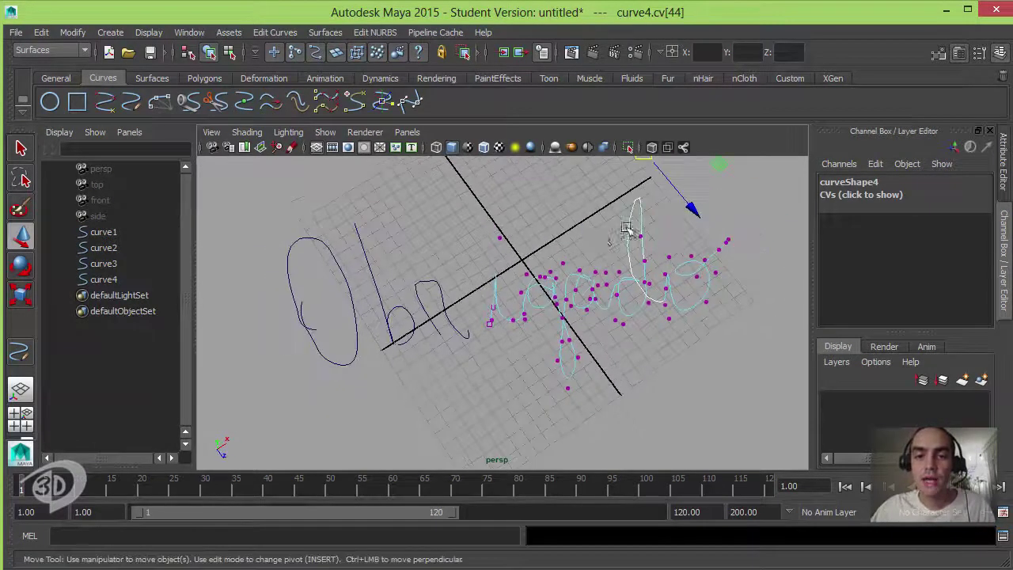
pyautogui.click(576, 250)
pyautogui.keyDown('alt'); pyautogui.moveTo(581, 275); pyautogui.dragTo(577, 277); pyautogui.keyUp('alt')
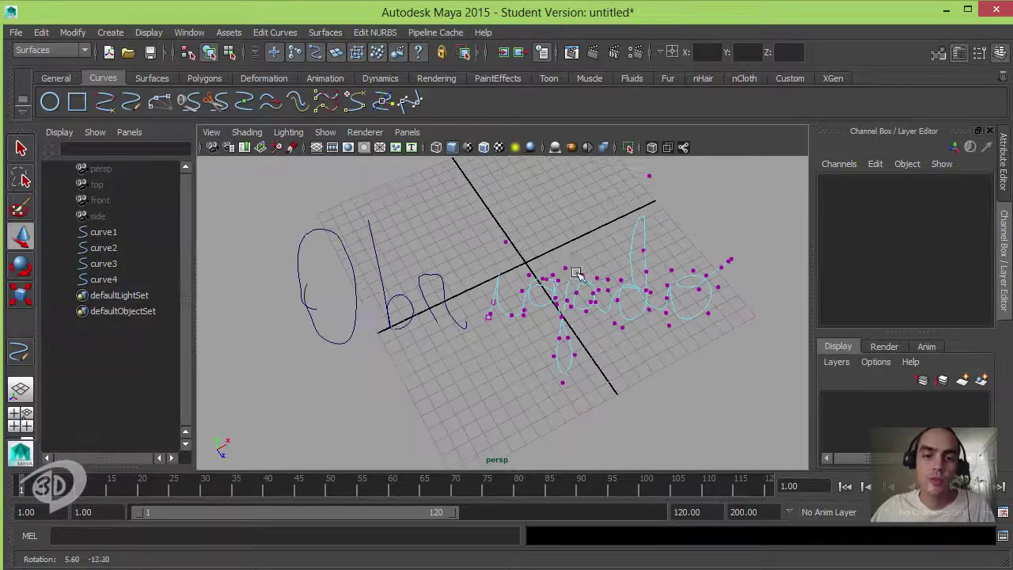
# Step: Select all four handwritten curves, curve1 through curve4, and delete them
pyautogui.moveTo(577, 282); pyautogui.dragTo(643, 263, button='right')
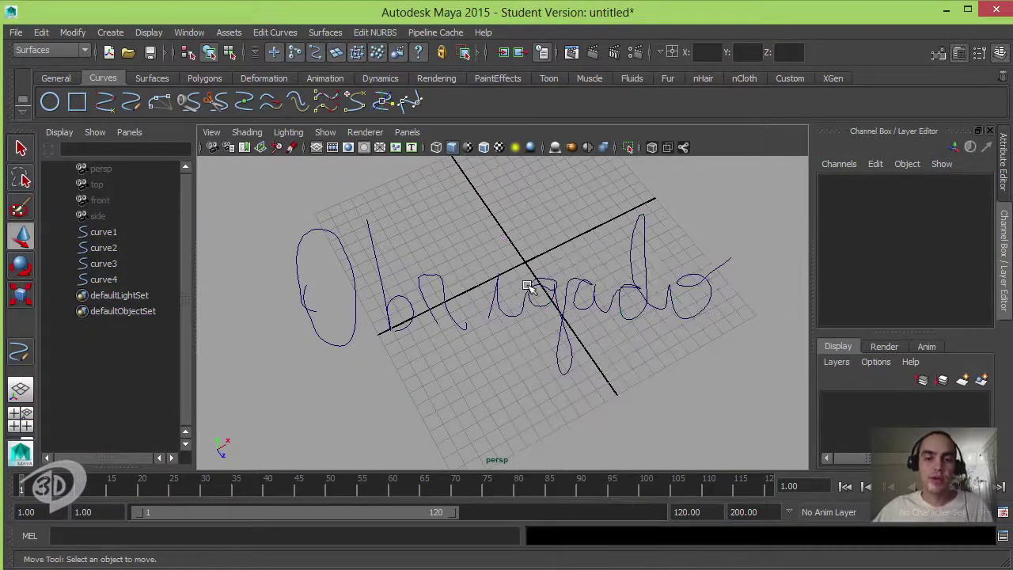
pyautogui.moveTo(390, 243); pyautogui.dragTo(539, 344)
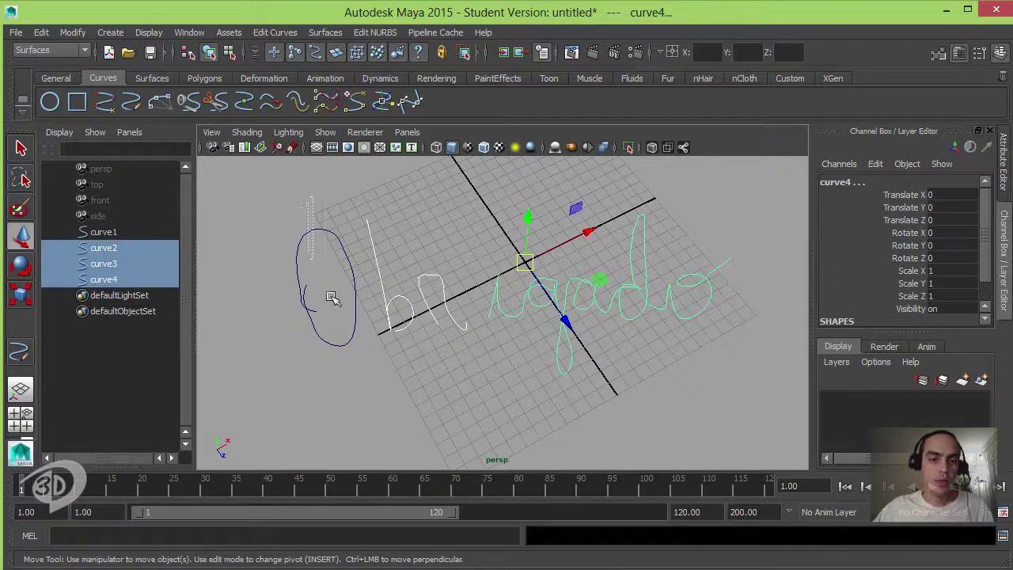
pyautogui.click(317, 233)
pyautogui.moveTo(387, 216); pyautogui.dragTo(360, 259)
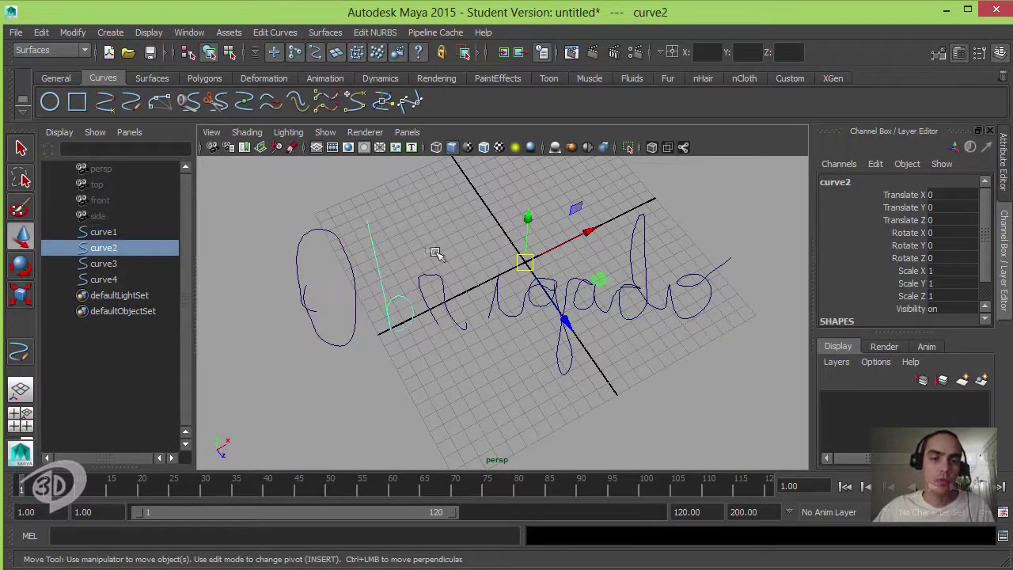
pyautogui.click(435, 283)
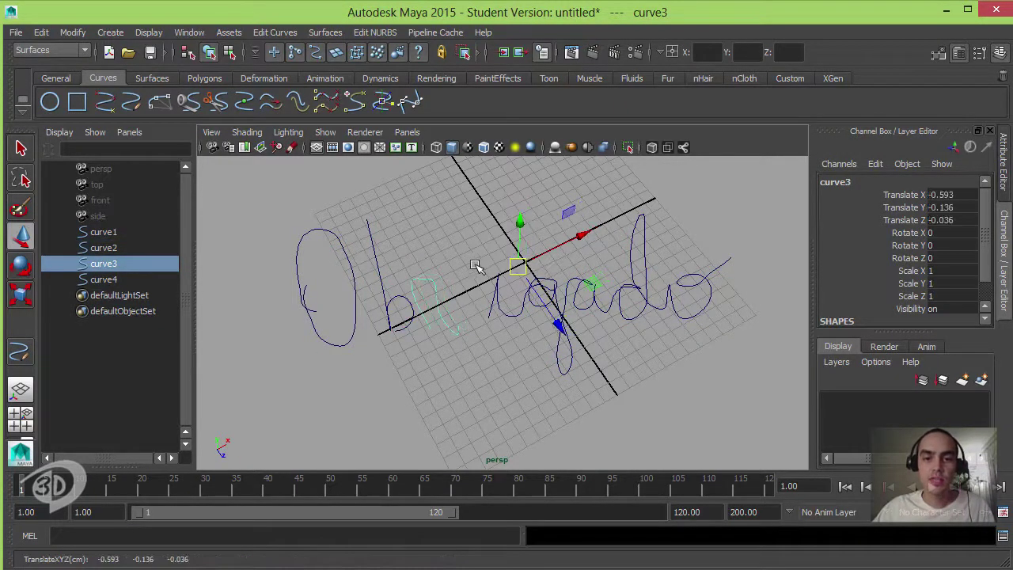
pyautogui.click(468, 301)
pyautogui.moveTo(445, 267); pyautogui.dragTo(339, 307)
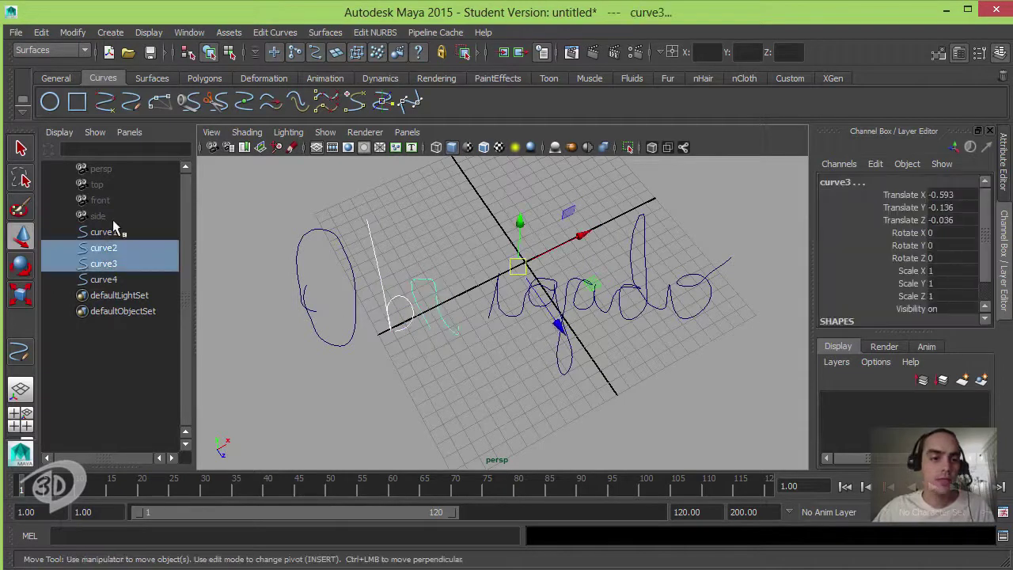
pyautogui.moveTo(103, 233); pyautogui.dragTo(129, 286)
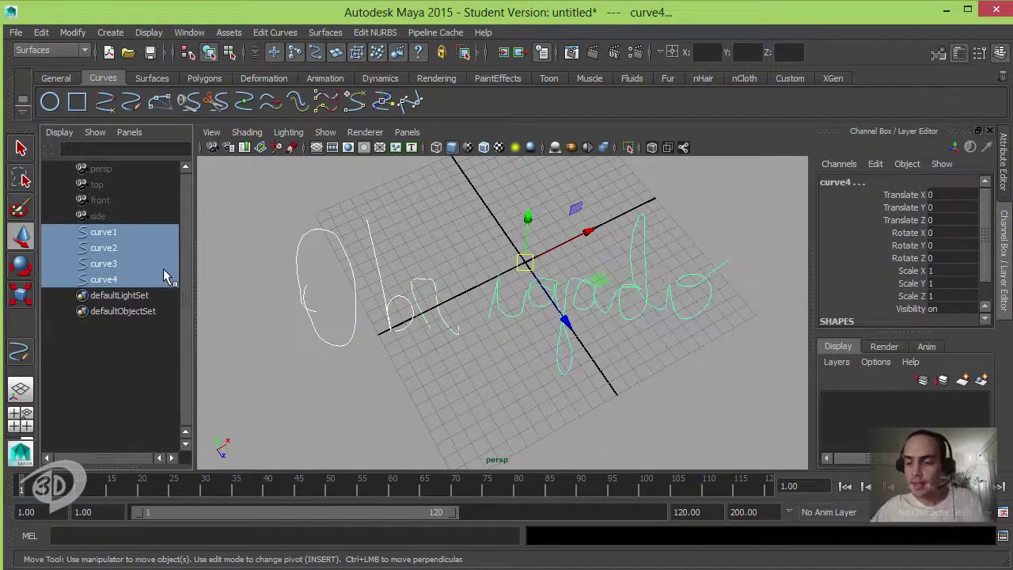
pyautogui.press('Delete')
pyautogui.click(110, 32)
pyautogui.moveTo(131, 192)
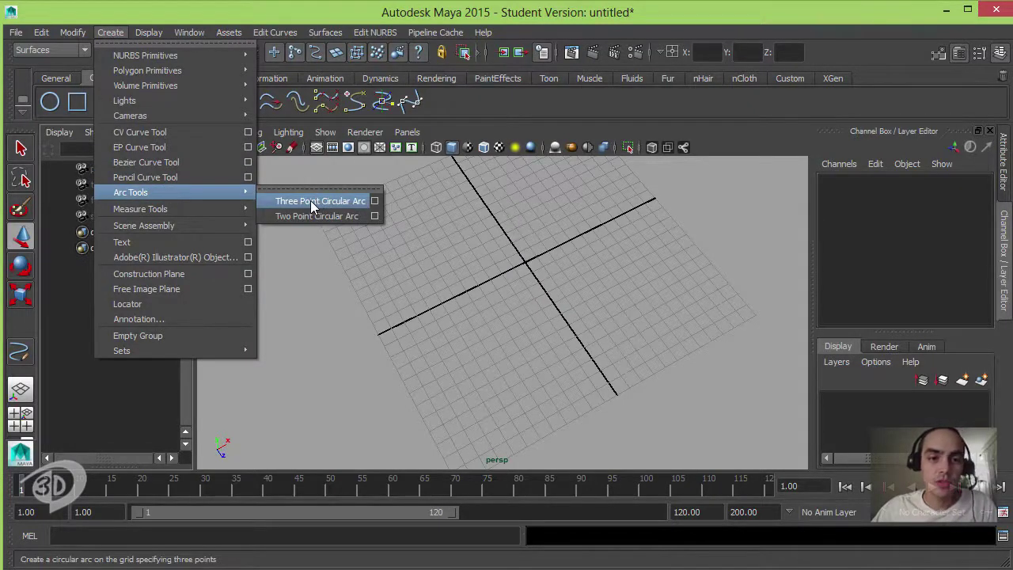
pyautogui.click(312, 201)
pyautogui.click(596, 208)
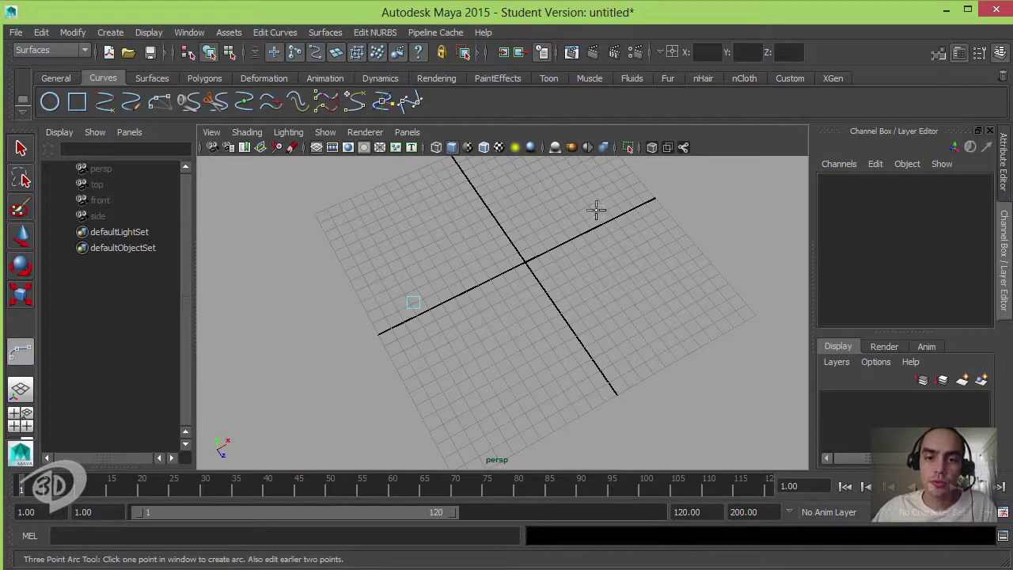
pyautogui.click(479, 214)
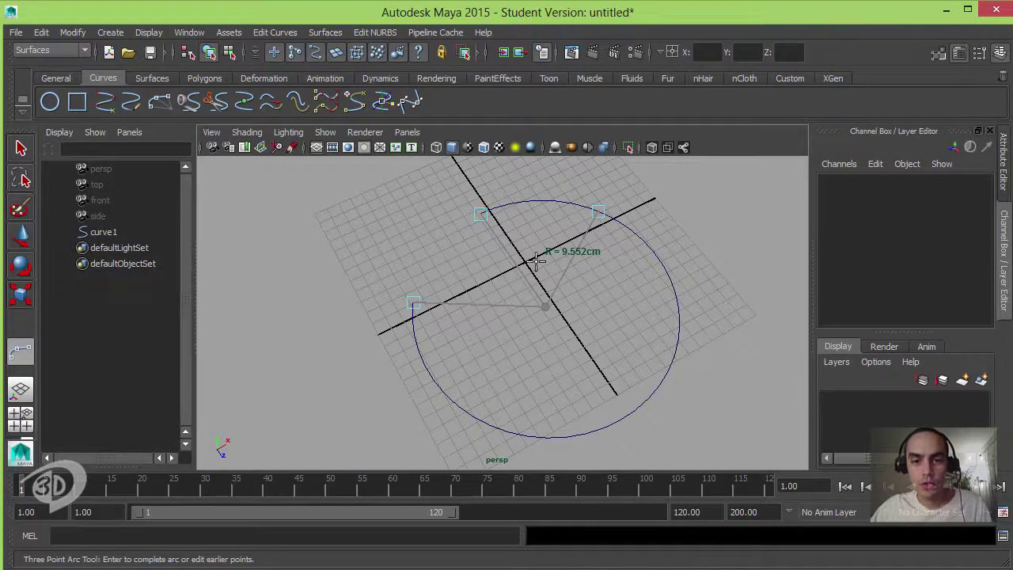
pyautogui.hotkey('ctrl', 'z')
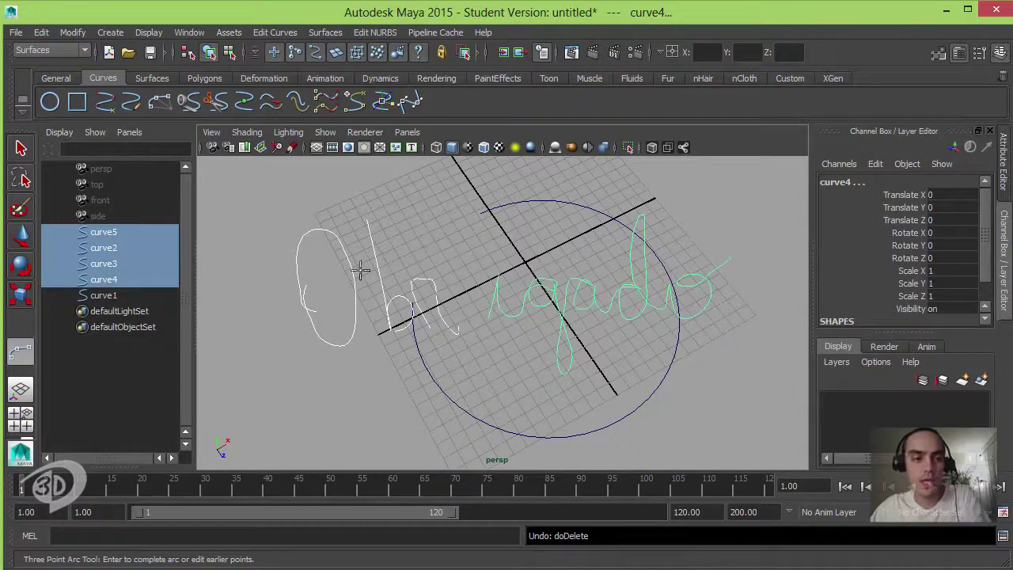
pyautogui.press('Delete')
pyautogui.click(103, 232)
pyautogui.press('Delete')
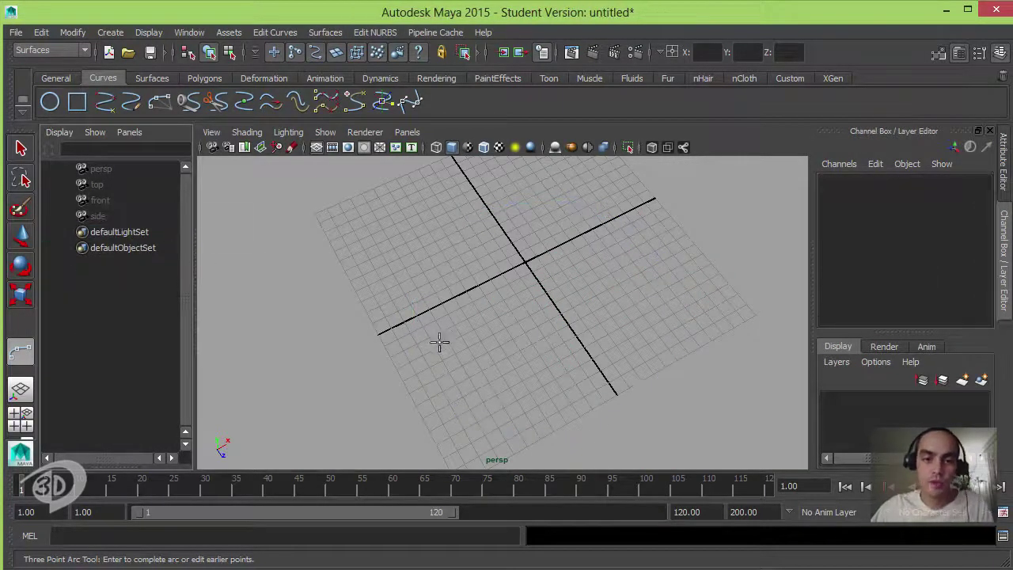
pyautogui.click(432, 346)
pyautogui.click(605, 268)
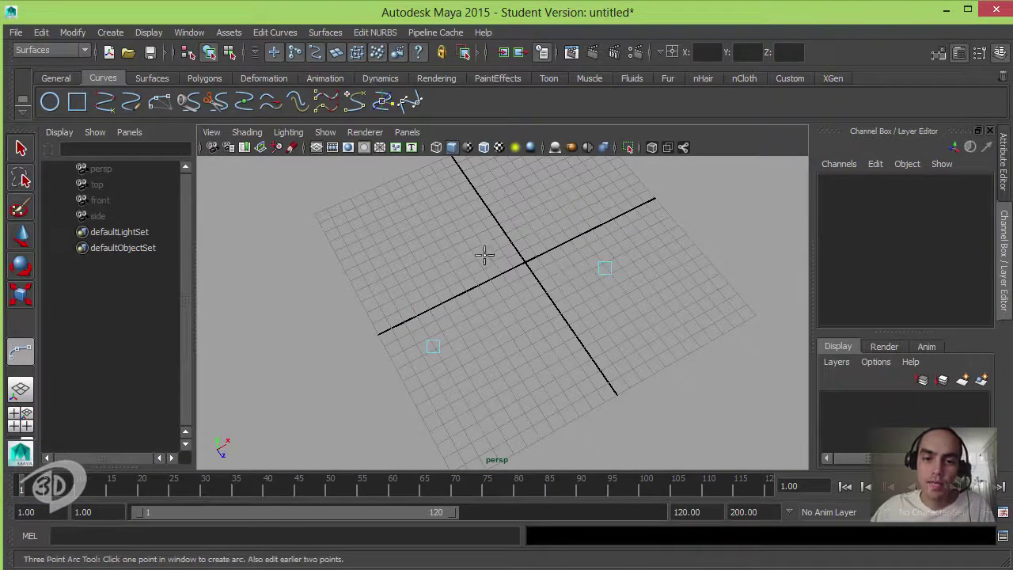
pyautogui.moveTo(484, 254)
pyautogui.mouseDown()
pyautogui.moveTo(580, 177)
pyautogui.moveTo(484, 242)
pyautogui.moveTo(468, 197)
pyautogui.moveTo(565, 187)
pyautogui.moveTo(610, 219)
pyautogui.moveTo(583, 195)
pyautogui.moveTo(616, 206)
pyautogui.moveTo(622, 244)
pyautogui.moveTo(593, 274)
pyautogui.moveTo(604, 197)
pyautogui.moveTo(515, 166)
pyautogui.moveTo(507, 199)
pyautogui.mouseUp()
pyautogui.press('w')
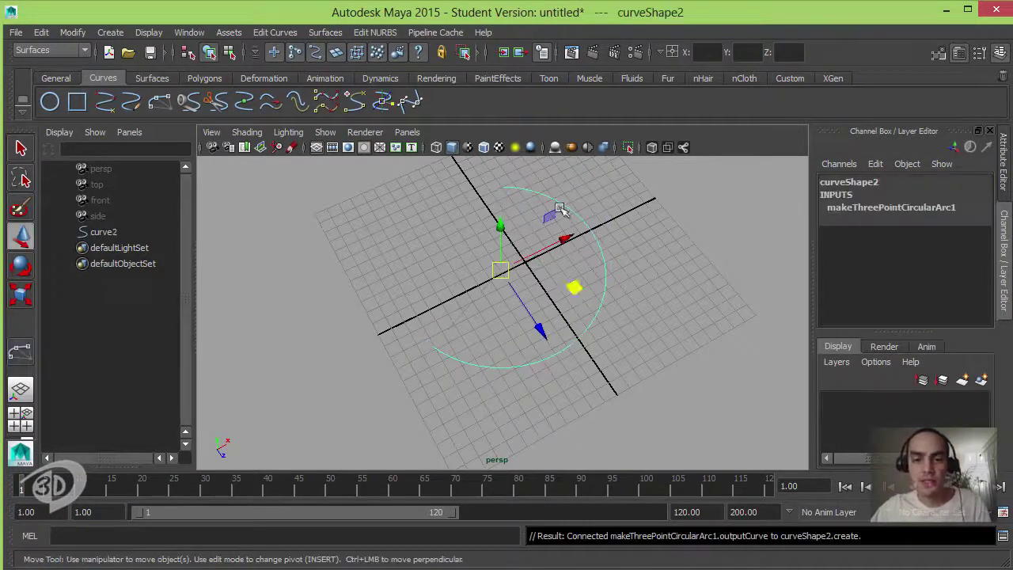
pyautogui.moveTo(576, 287)
pyautogui.keyDown('alt'); pyautogui.mouseDown()
pyautogui.moveTo(592, 265)
pyautogui.moveTo(603, 289)
pyautogui.moveTo(615, 283)
pyautogui.mouseUp(); pyautogui.keyUp('alt')
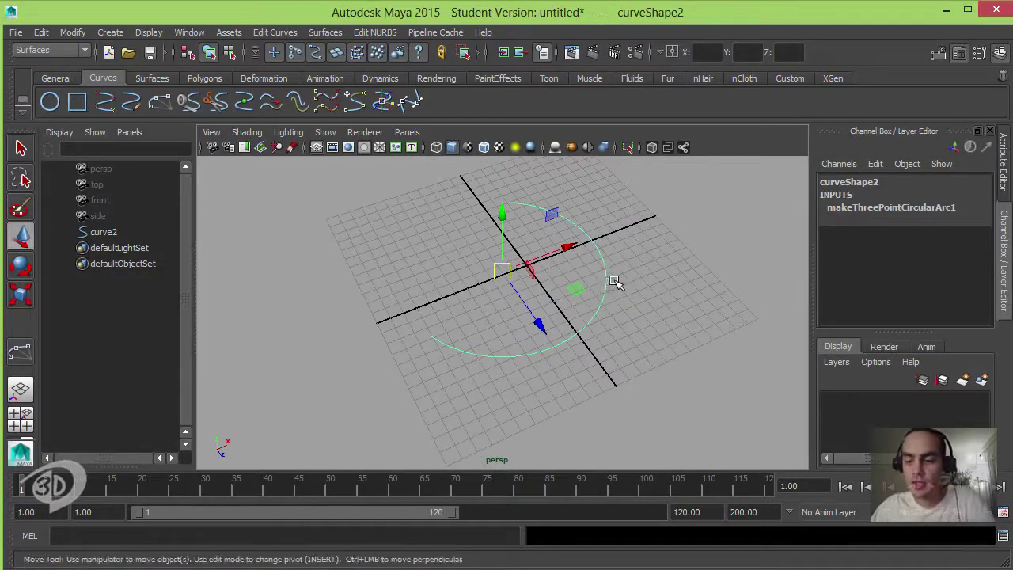
pyautogui.press('Delete')
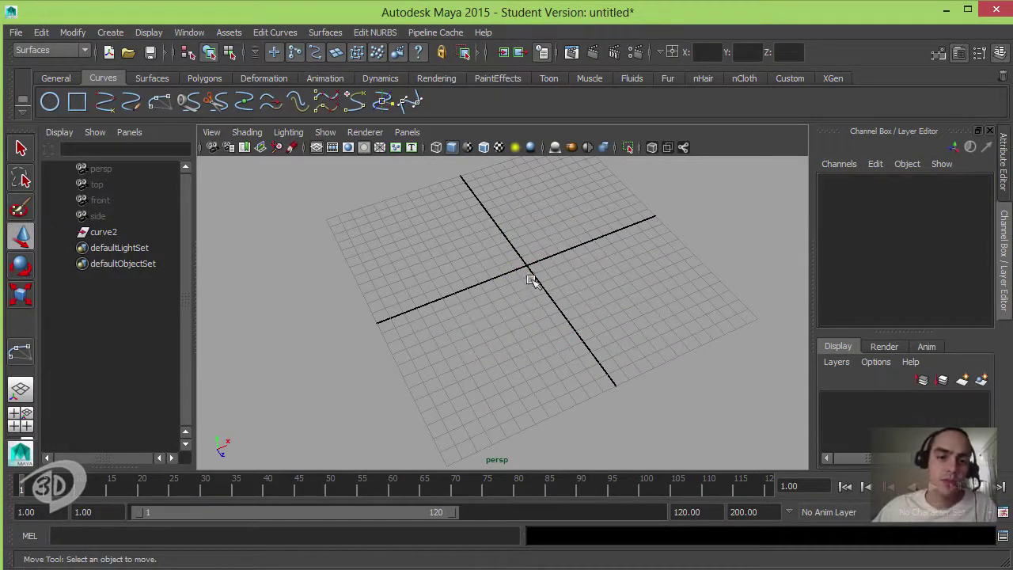
pyautogui.click(140, 232)
# Step: Delete the leftover arc and drag out a NURBS circle on the grid, moving it to a new spot
pyautogui.press('Delete')
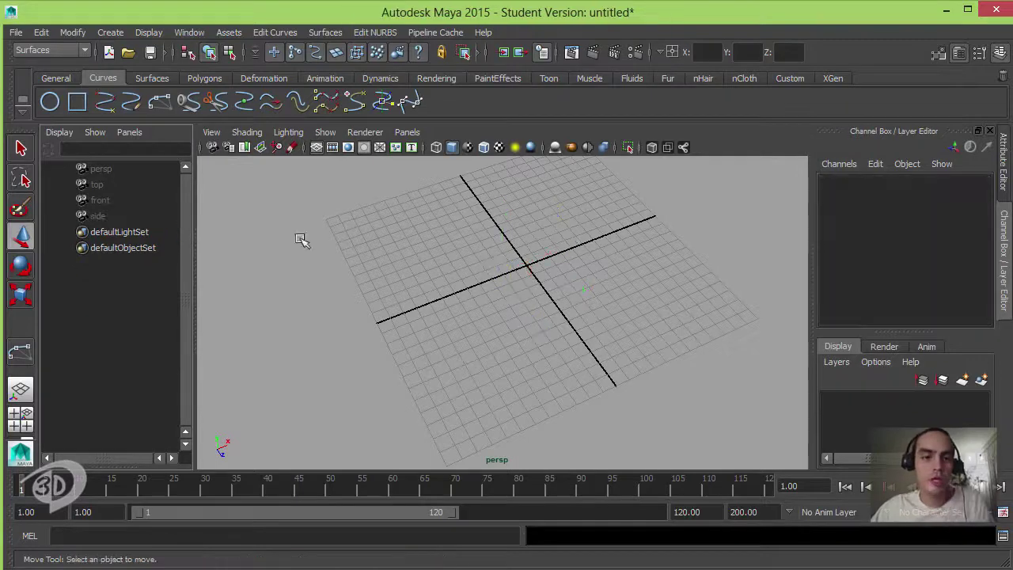
pyautogui.click(110, 33)
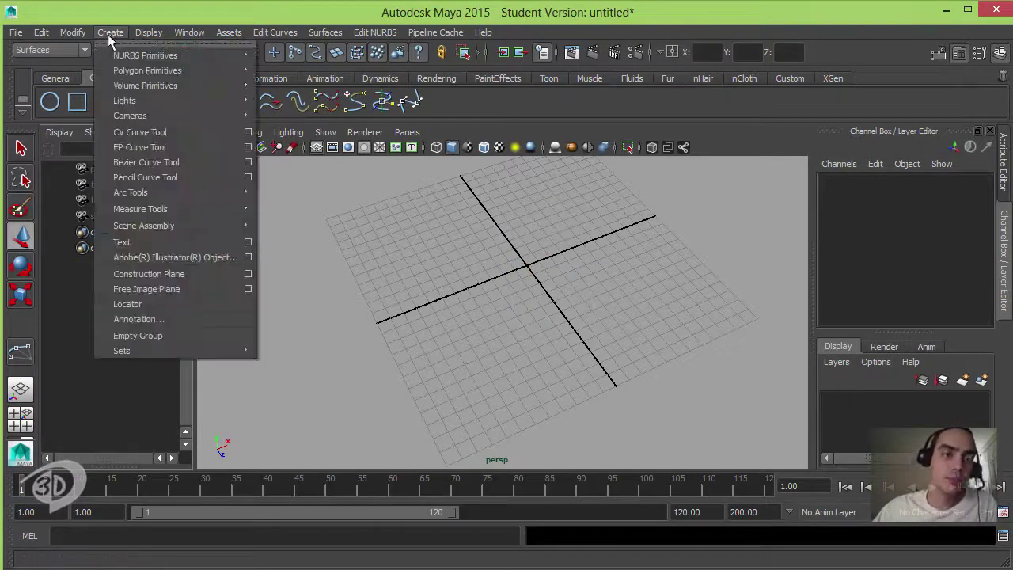
pyautogui.moveTo(145, 55)
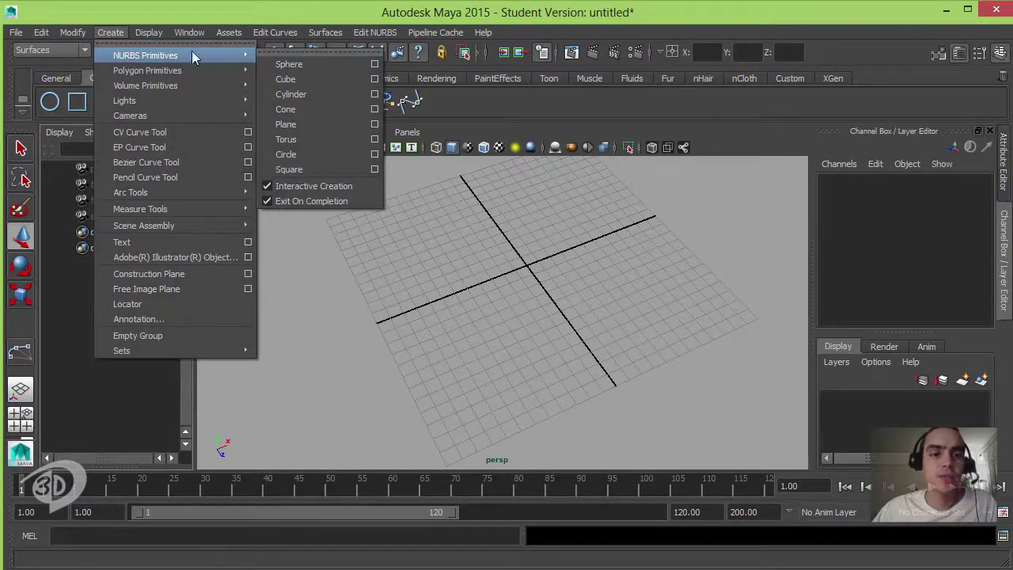
pyautogui.click(319, 155)
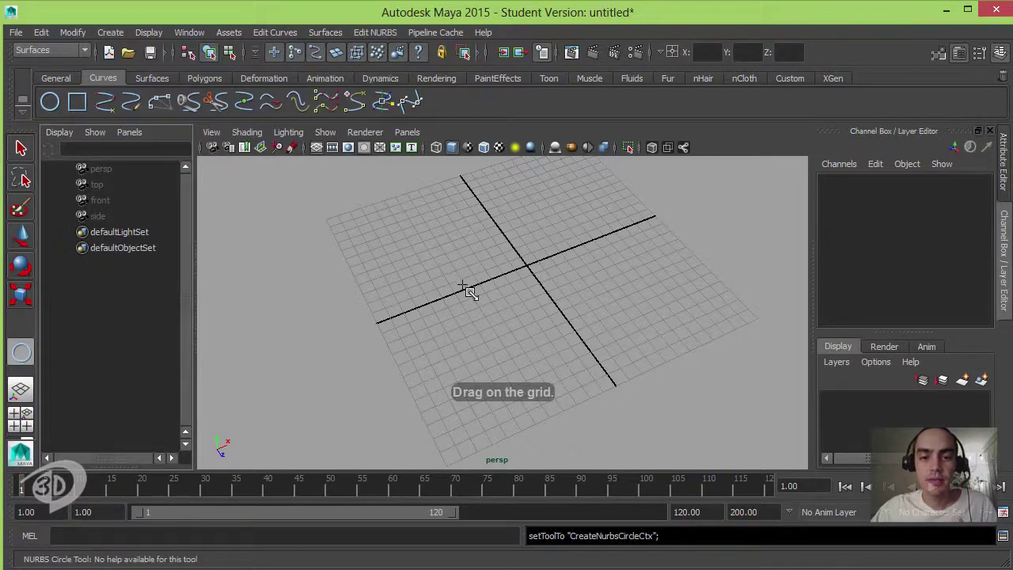
pyautogui.moveTo(469, 291); pyautogui.dragTo(467, 296)
pyautogui.moveTo(529, 338); pyautogui.dragTo(529, 339)
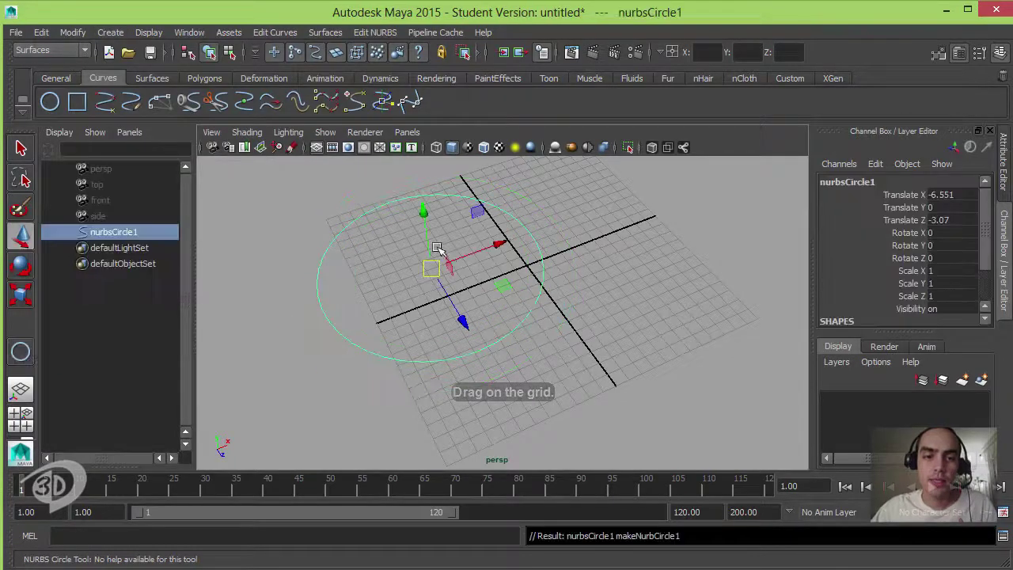
pyautogui.moveTo(446, 267)
pyautogui.mouseDown()
pyautogui.moveTo(421, 302)
pyautogui.moveTo(423, 276)
pyautogui.moveTo(364, 280)
pyautogui.moveTo(312, 257)
pyautogui.moveTo(438, 294)
pyautogui.moveTo(497, 243)
pyautogui.mouseUp()
pyautogui.click(305, 295)
# Step: Pull several of nurbsCircle1's CVs, including CV 6, to warp it into an uneven loop
pyautogui.moveTo(432, 247)
pyautogui.keyDown('alt'); pyautogui.mouseDown()
pyautogui.moveTo(372, 261)
pyautogui.moveTo(332, 190)
pyautogui.moveTo(352, 226)
pyautogui.moveTo(459, 277)
pyautogui.moveTo(430, 343)
pyautogui.moveTo(407, 314)
pyautogui.moveTo(395, 431)
pyautogui.moveTo(414, 411)
pyautogui.moveTo(395, 396)
pyautogui.moveTo(509, 288)
pyautogui.mouseUp(); pyautogui.keyUp('alt')
pyautogui.click(405, 310)
pyautogui.click(545, 307)
pyautogui.keyDown('alt'); pyautogui.moveTo(572, 333); pyautogui.dragTo(527, 335); pyautogui.keyUp('alt')
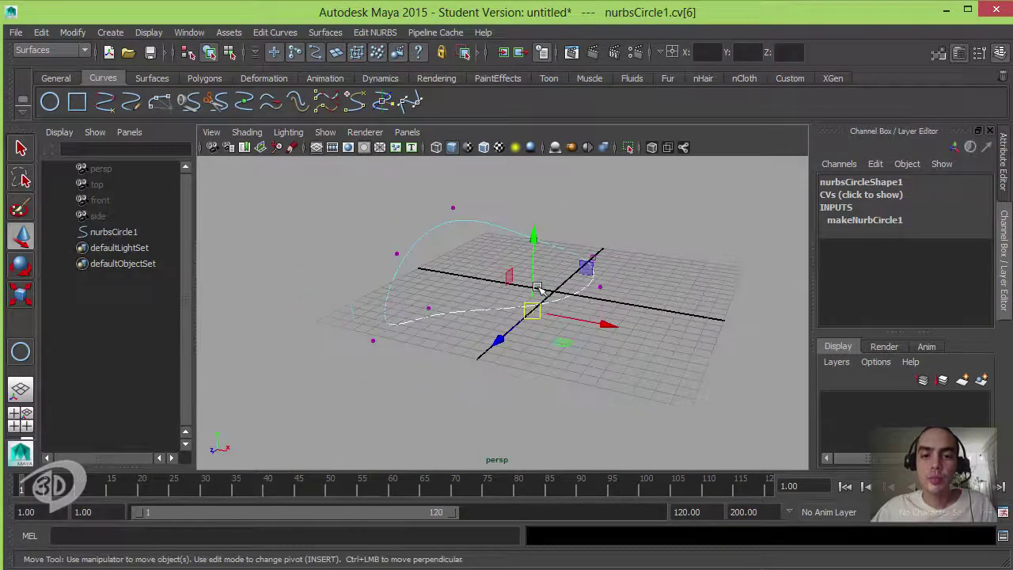
pyautogui.keyDown('alt'); pyautogui.moveTo(476, 306); pyautogui.dragTo(538, 292); pyautogui.keyUp('alt')
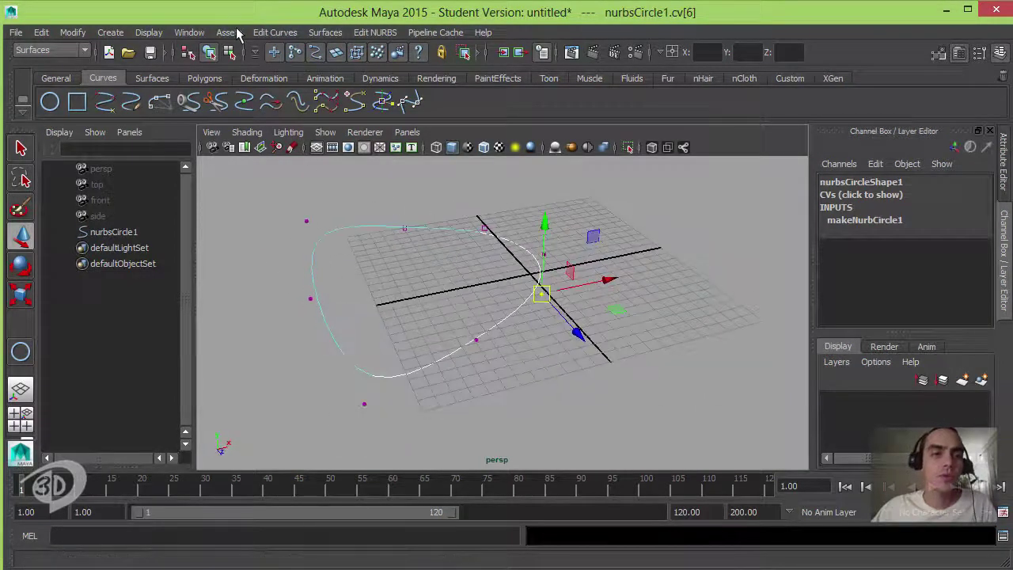
# Step: Open the Edit Curves menu to list the curve-editing commands
pyautogui.click(273, 33)
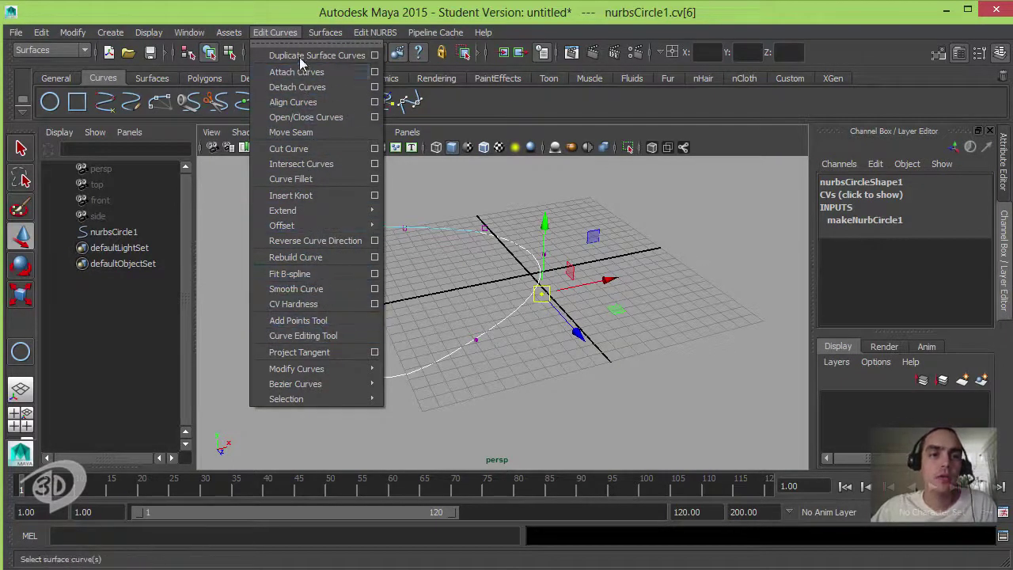
# Step: Draw a looping seven-point EP curve, then drag out a larger second circle, nurbsCircle2
pyautogui.click(448, 198)
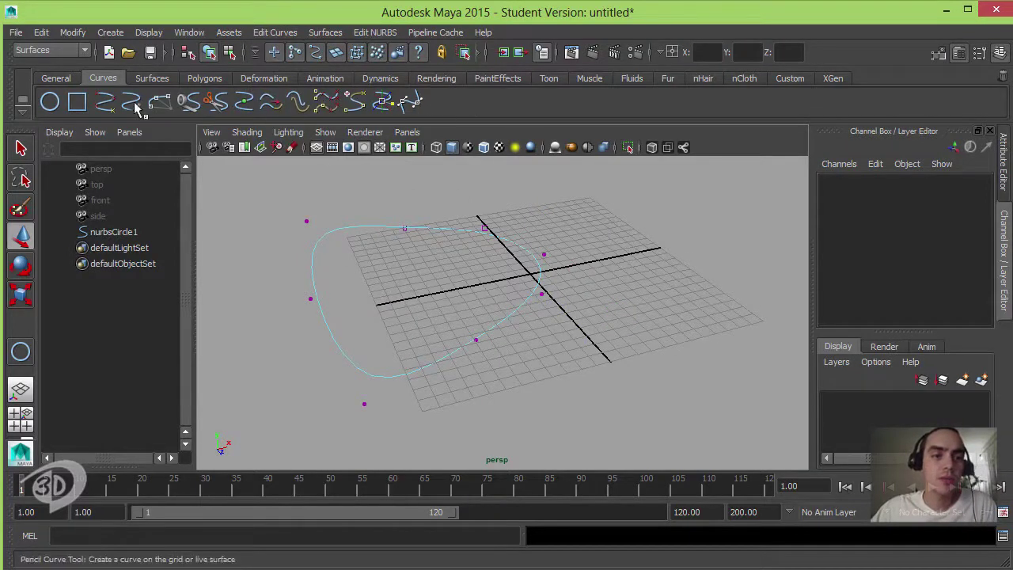
pyautogui.click(105, 102)
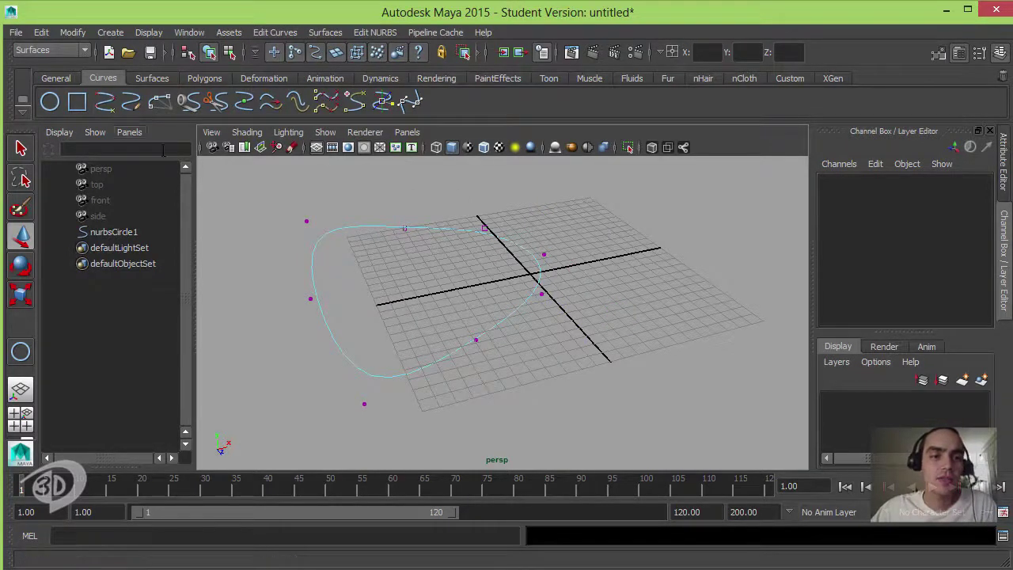
pyautogui.click(420, 267)
pyautogui.click(439, 318)
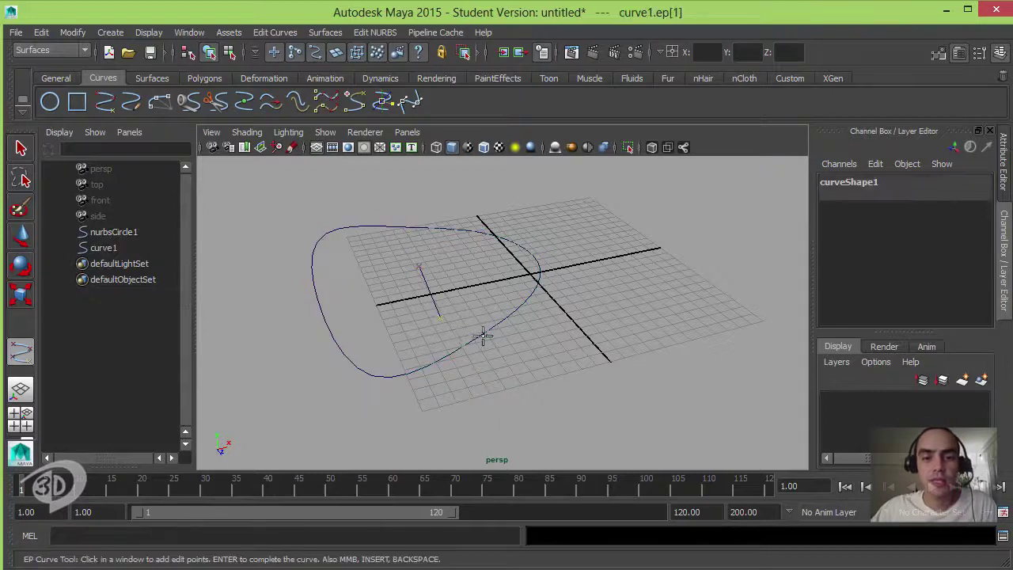
pyautogui.click(511, 340)
pyautogui.click(585, 310)
pyautogui.click(617, 253)
pyautogui.click(558, 192)
pyautogui.click(486, 226)
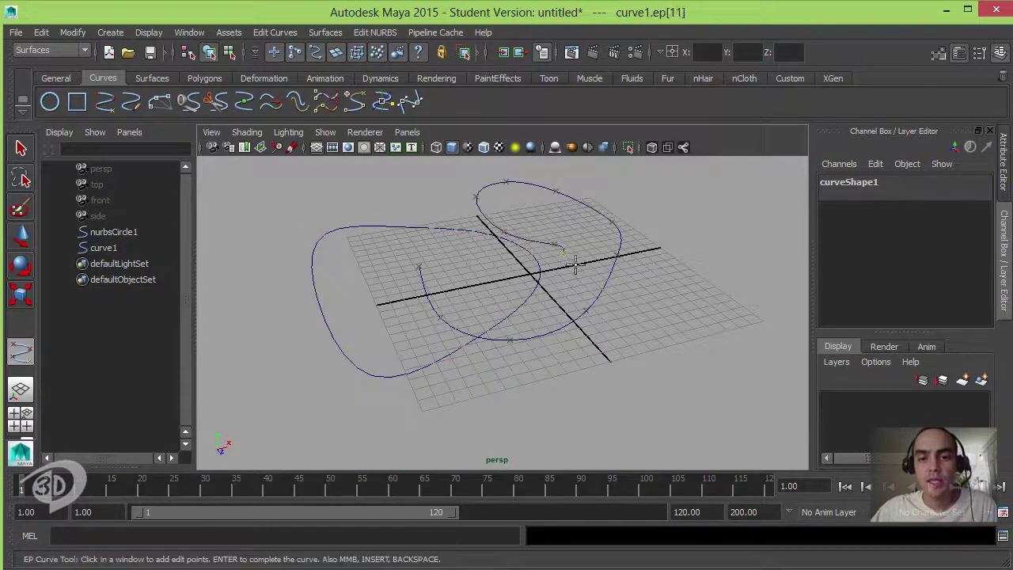
pyautogui.press('Return')
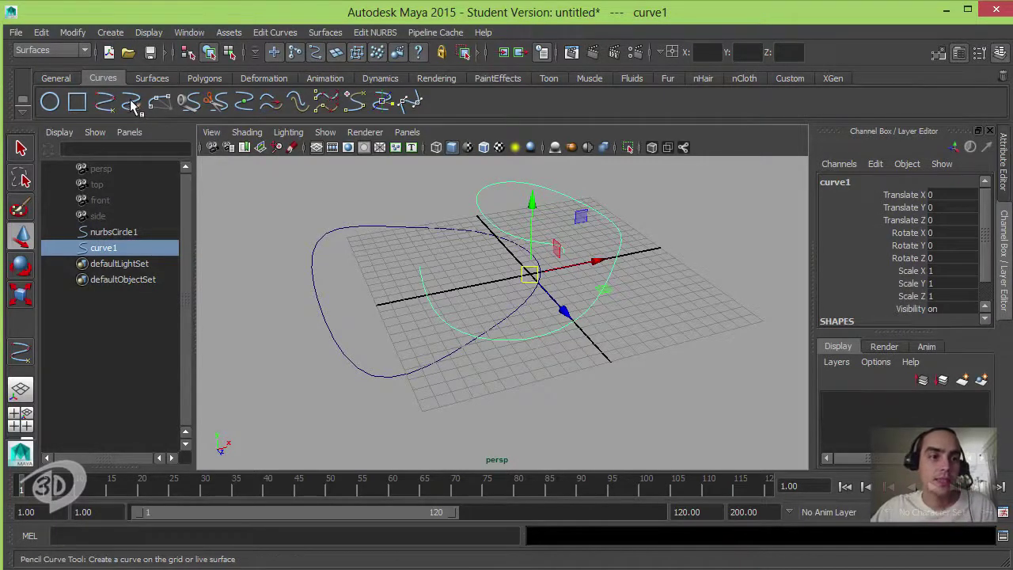
pyautogui.click(50, 103)
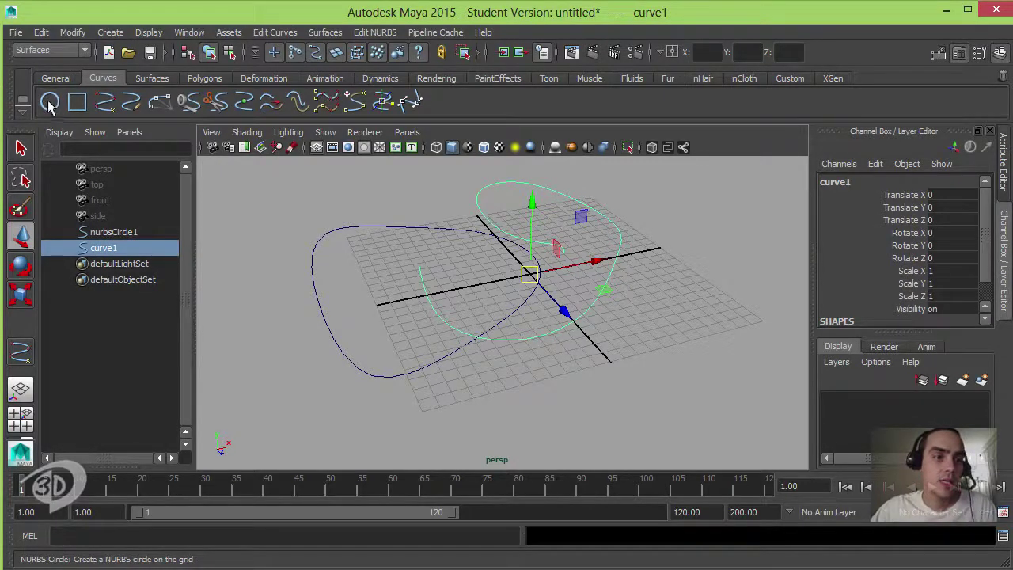
pyautogui.moveTo(568, 300); pyautogui.dragTo(672, 380)
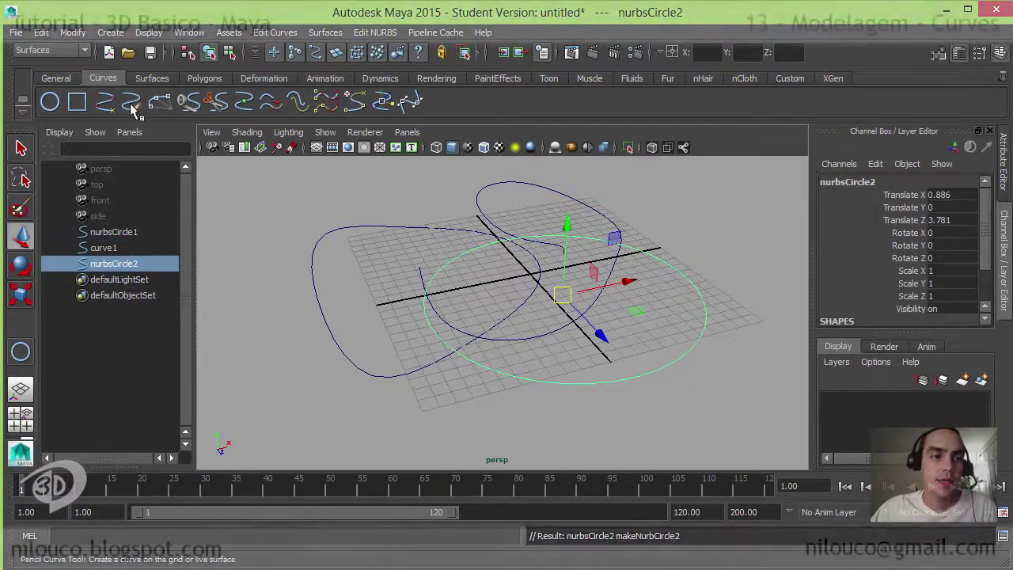
# Step: Write the word 'feliz' freehand with the Pencil Curve Tool near the front of the grid
pyautogui.click(133, 111)
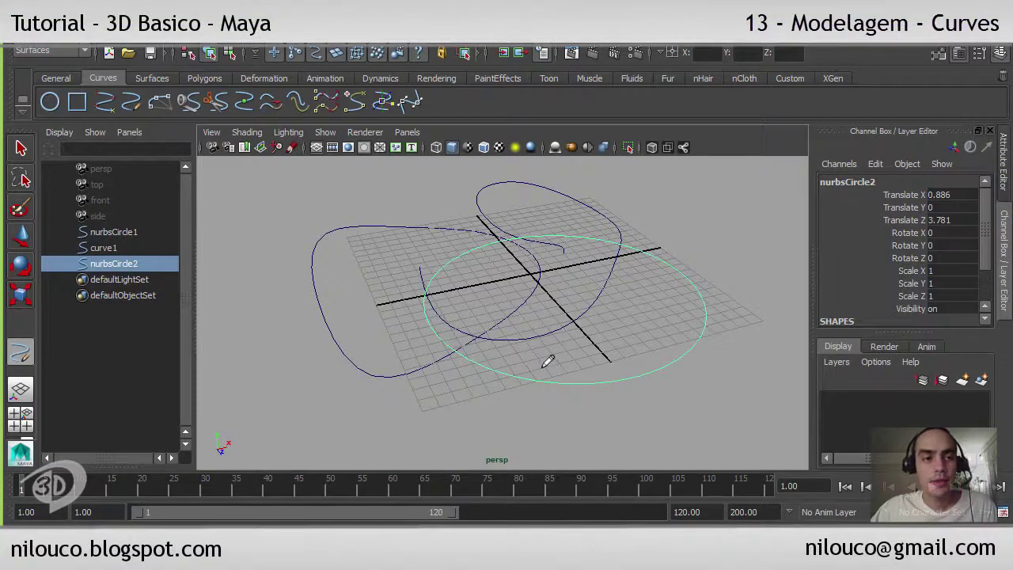
pyautogui.moveTo(548, 364); pyautogui.dragTo(654, 338)
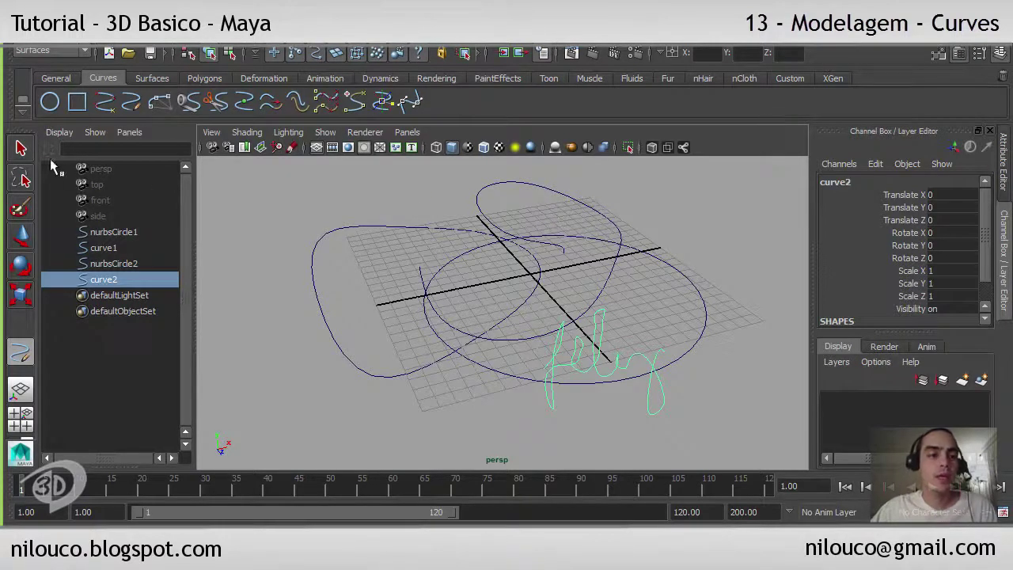
pyautogui.click(22, 149)
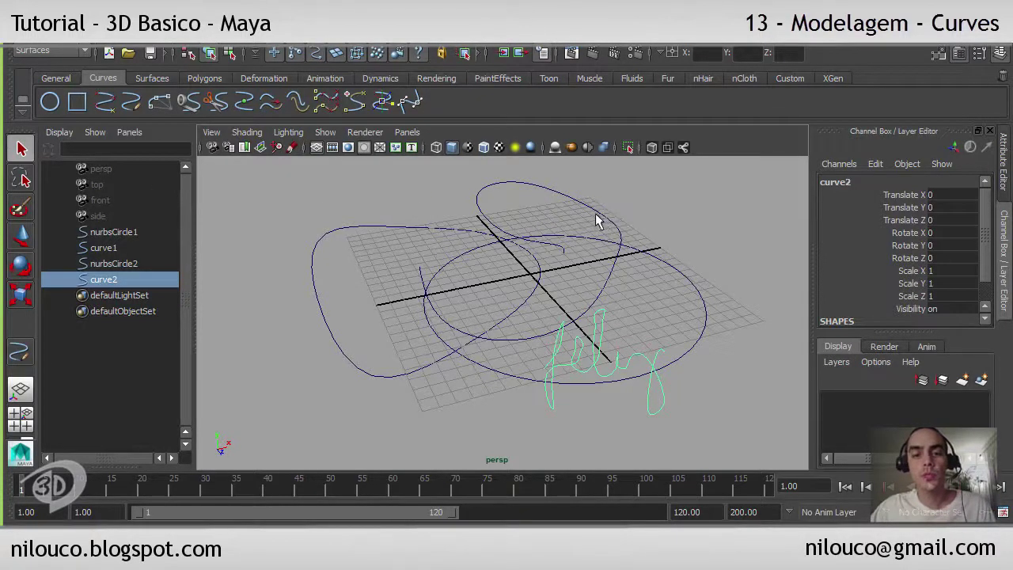